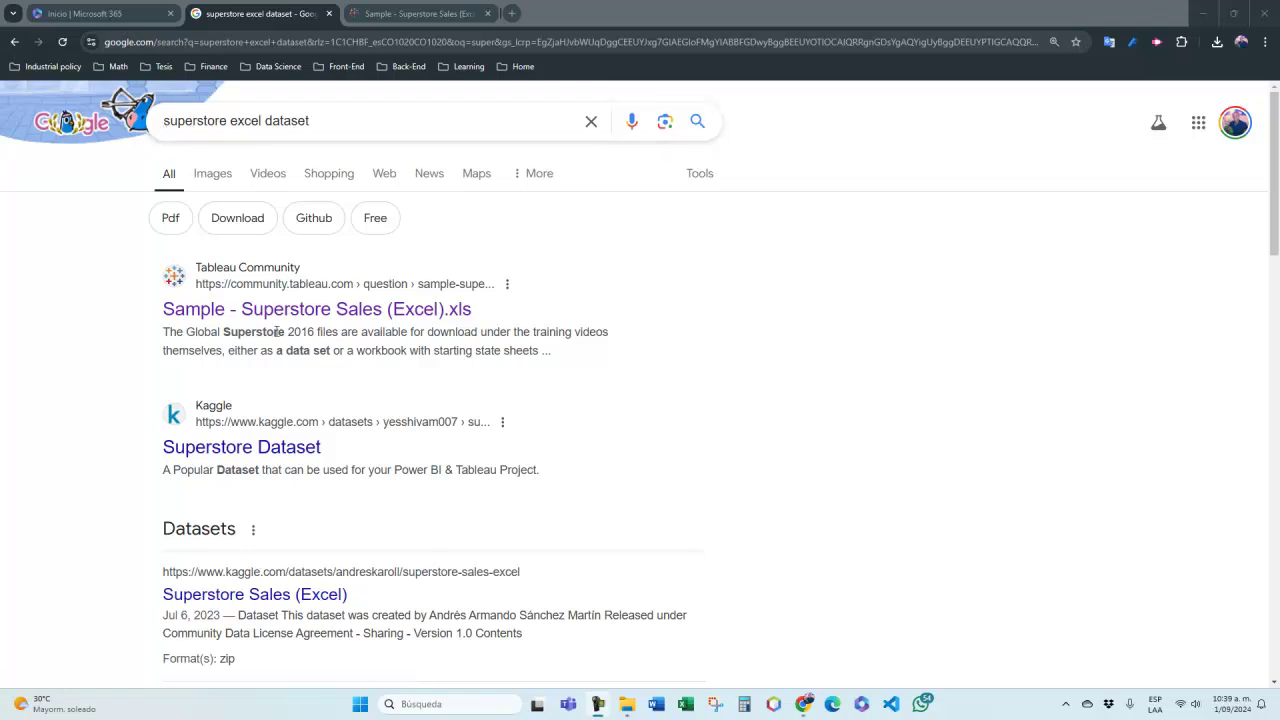
Download the Sample - Superstore XLS workbook from the Tableau community Superstore Sales page
click(445, 13)
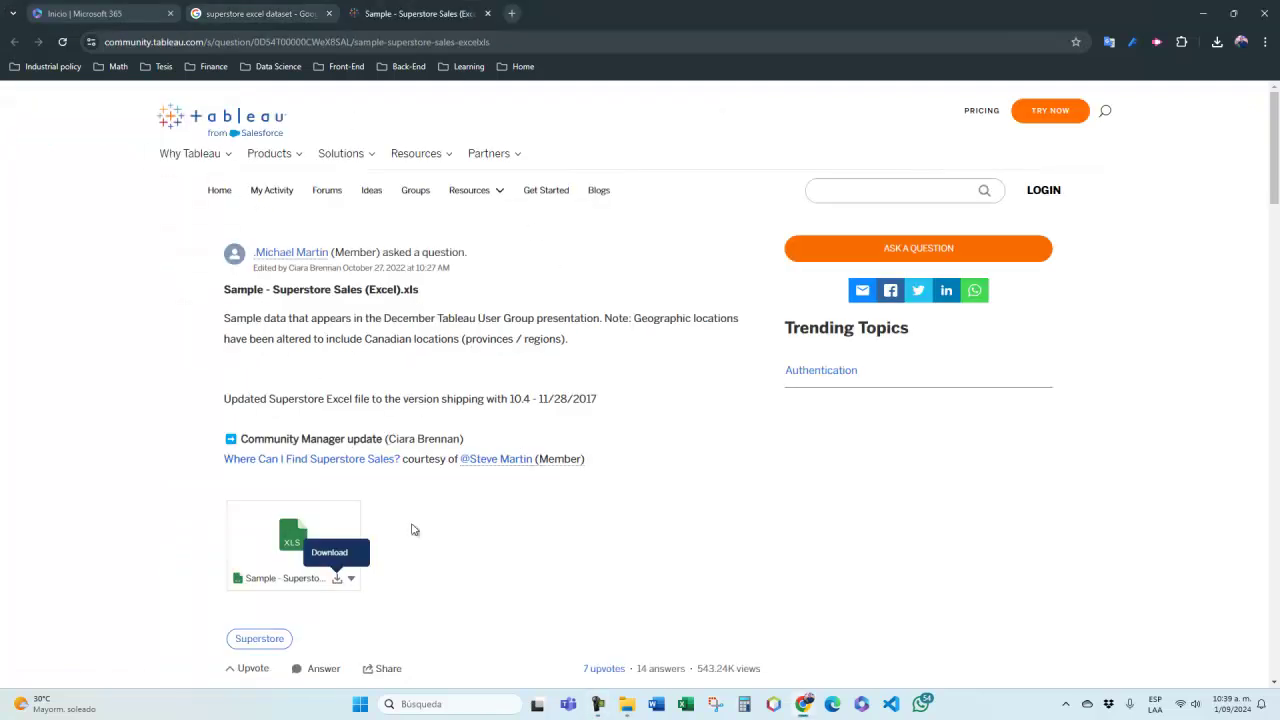
click(338, 585)
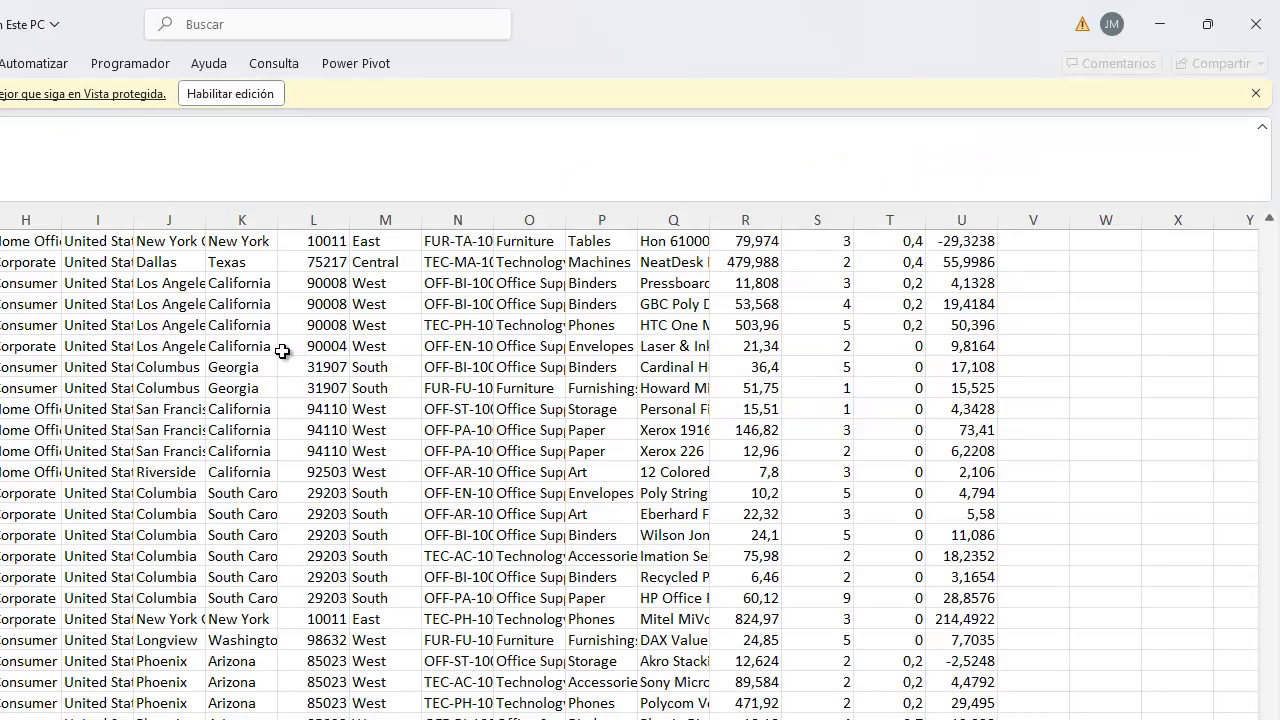
Enable editing on the Sample - Superstore workbook and dismiss the security warning bar
click(225, 96)
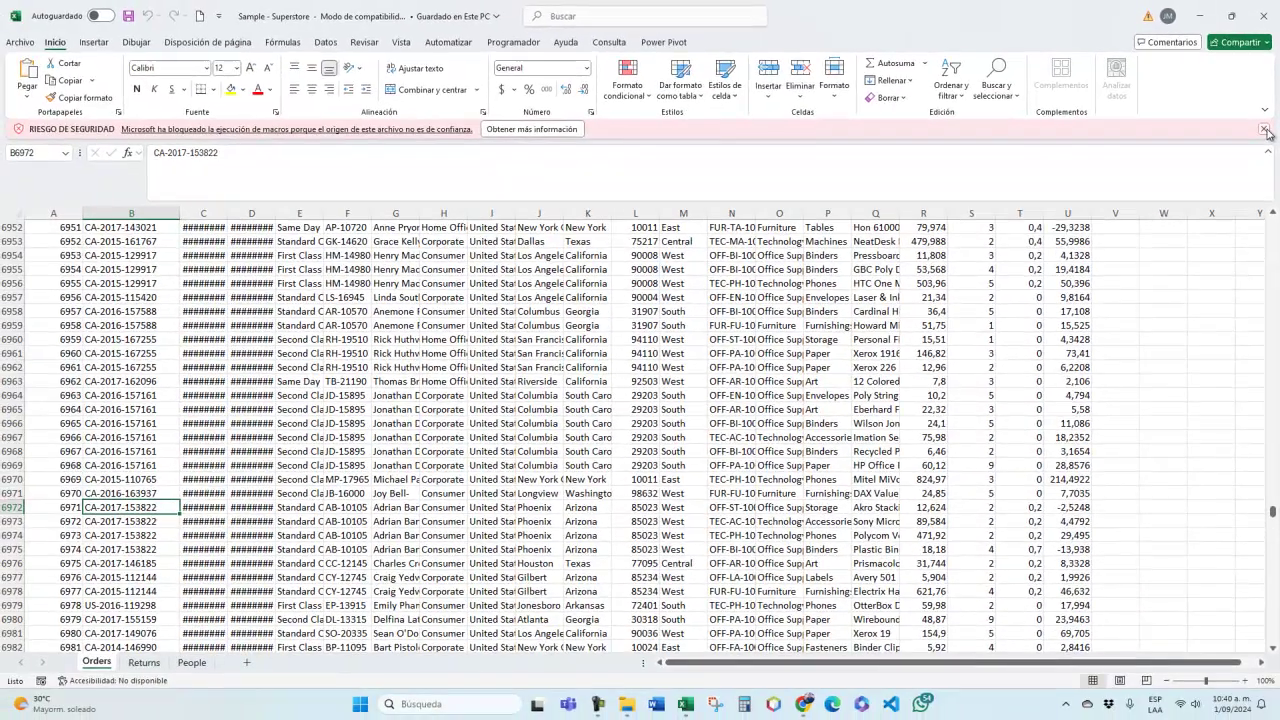
click(1265, 130)
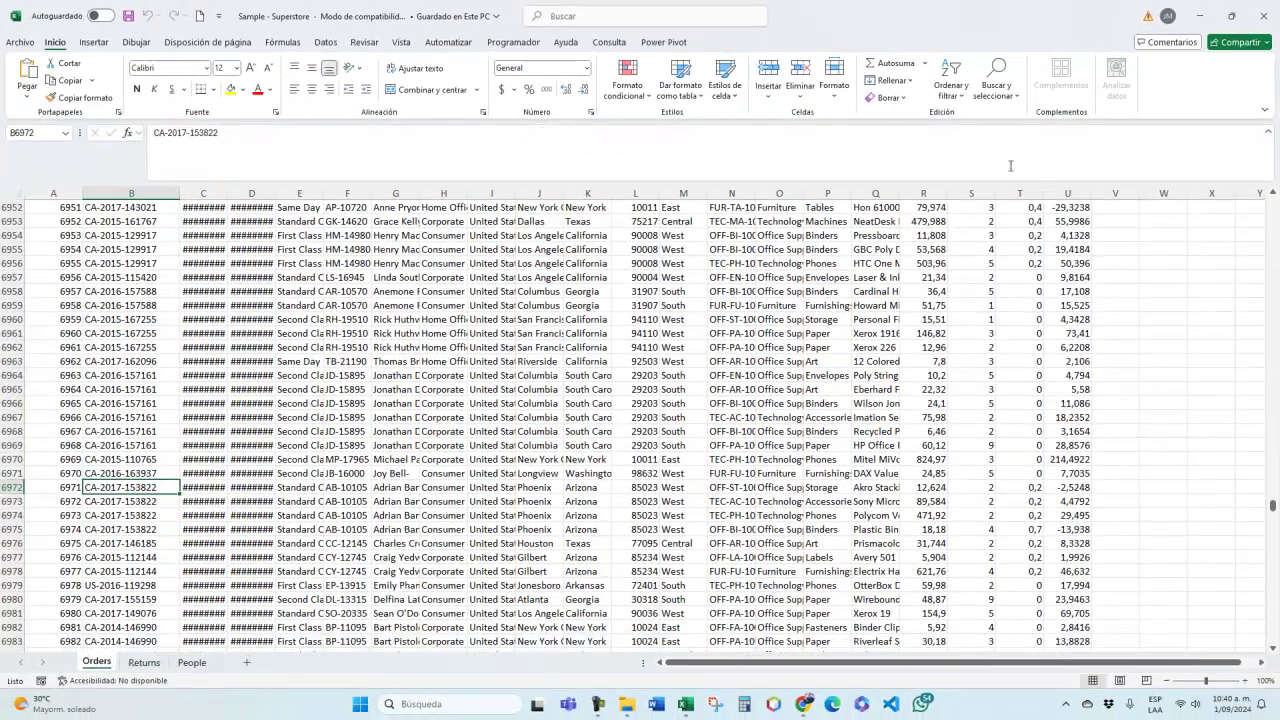
Save to Downloads as Sample - Superstore V1 in .xlsx format, discarding the macro features
click(15, 44)
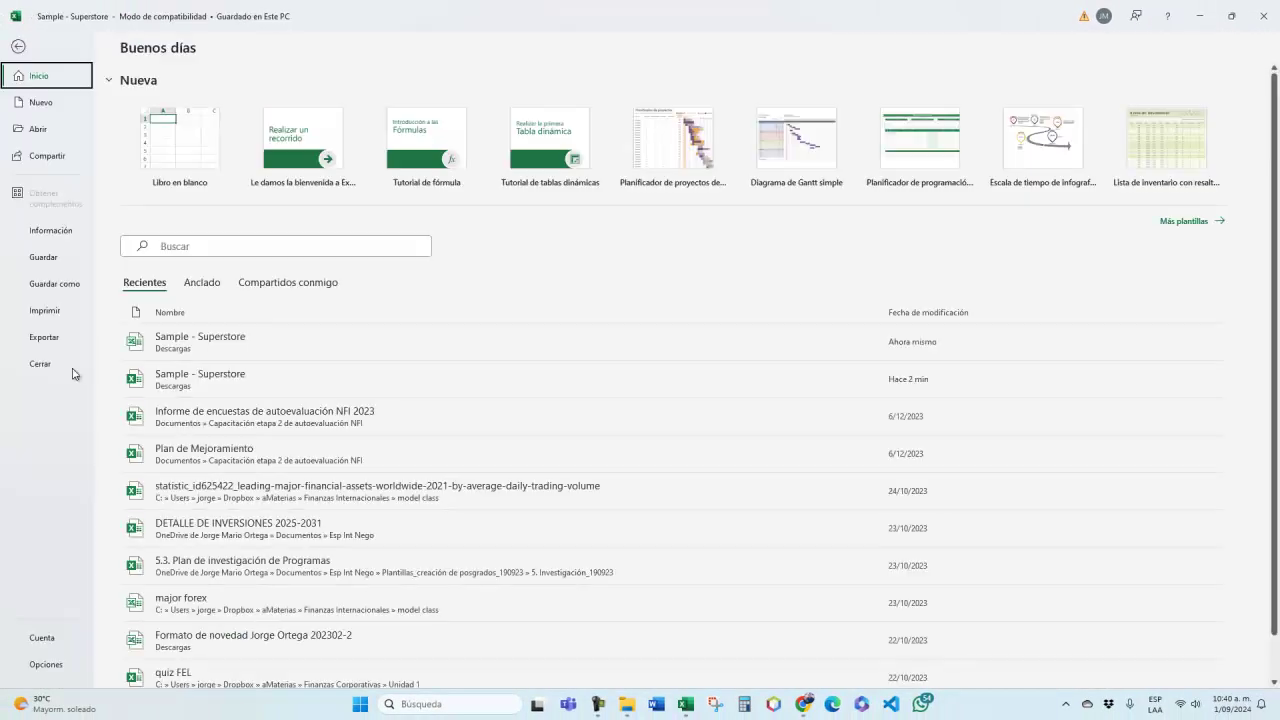
click(57, 288)
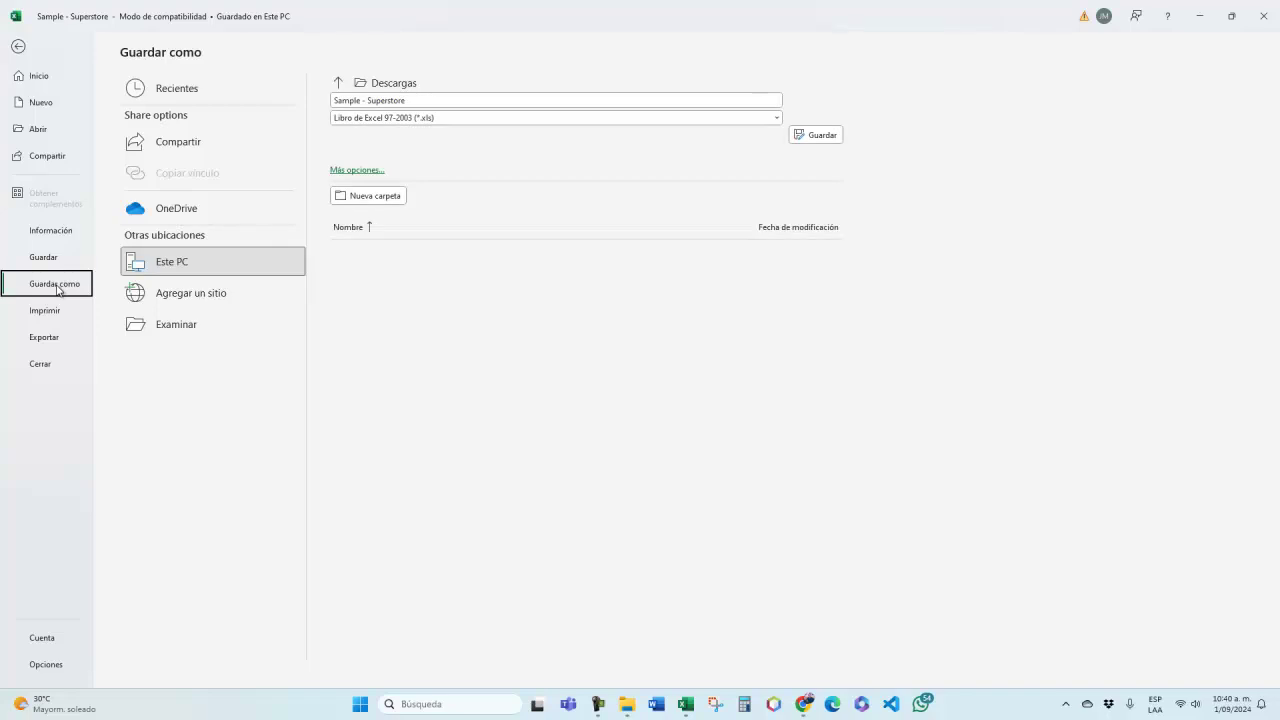
click(195, 326)
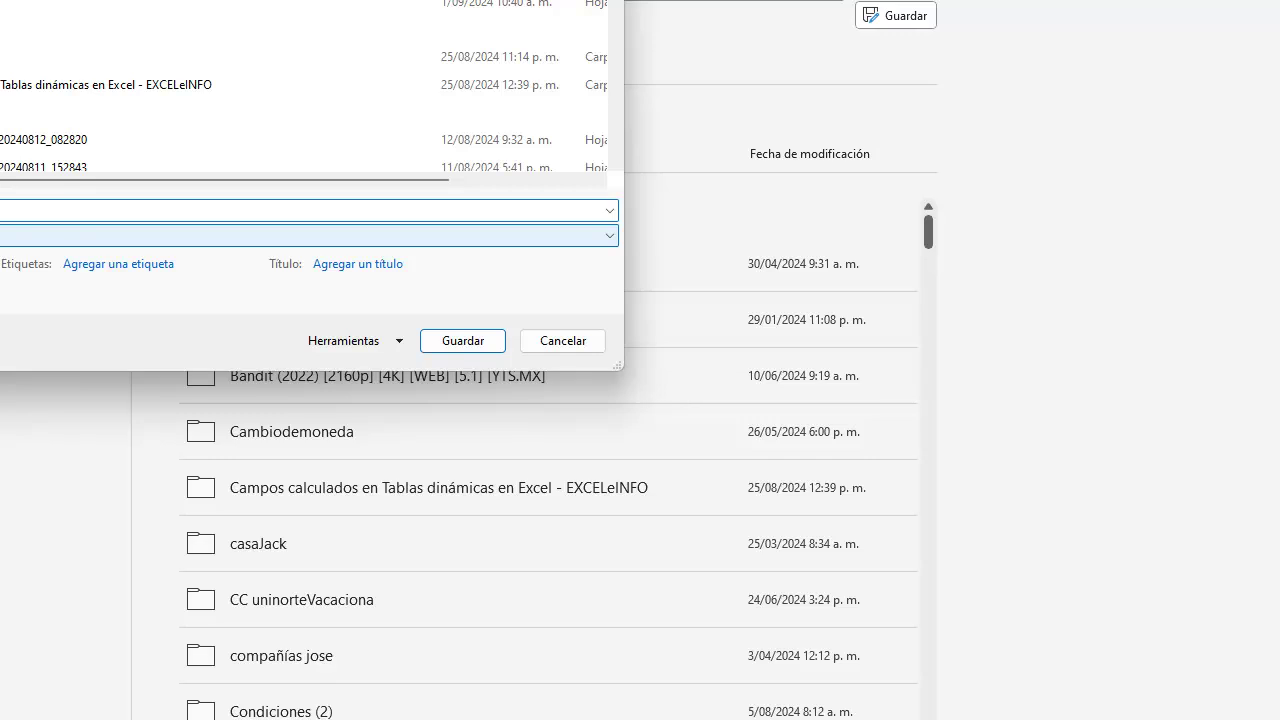
click(10, 240)
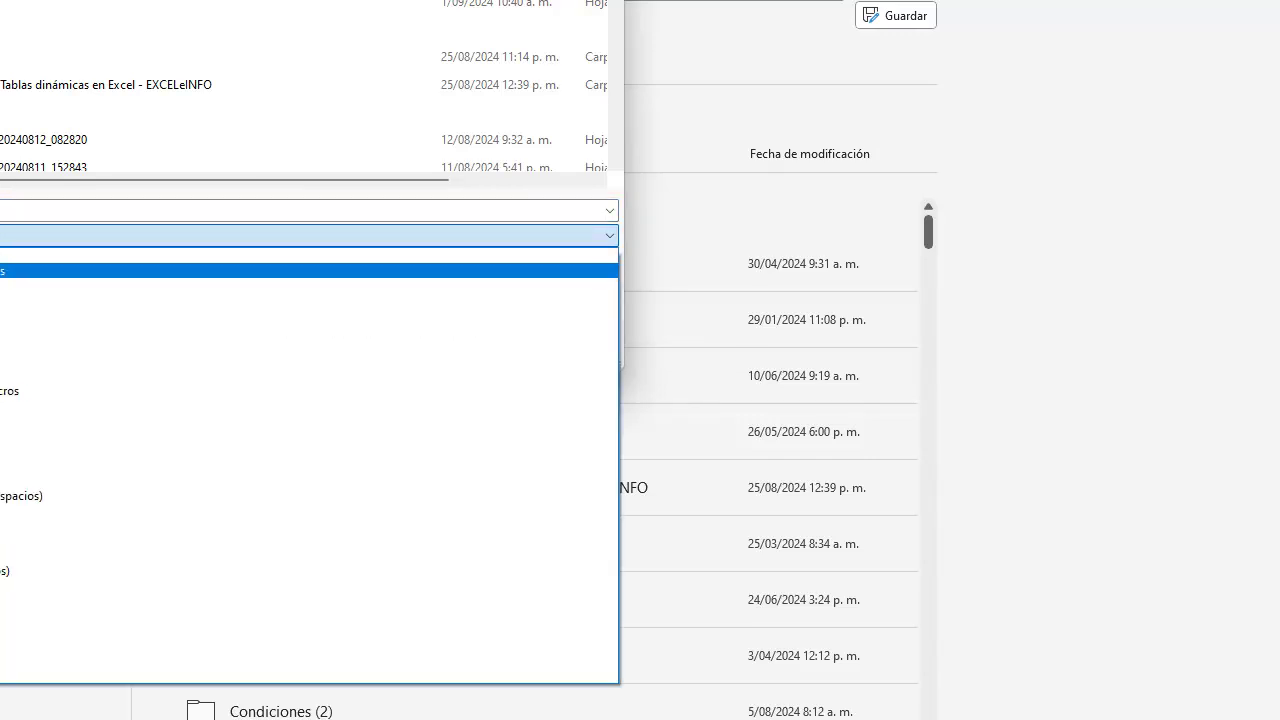
click(10, 255)
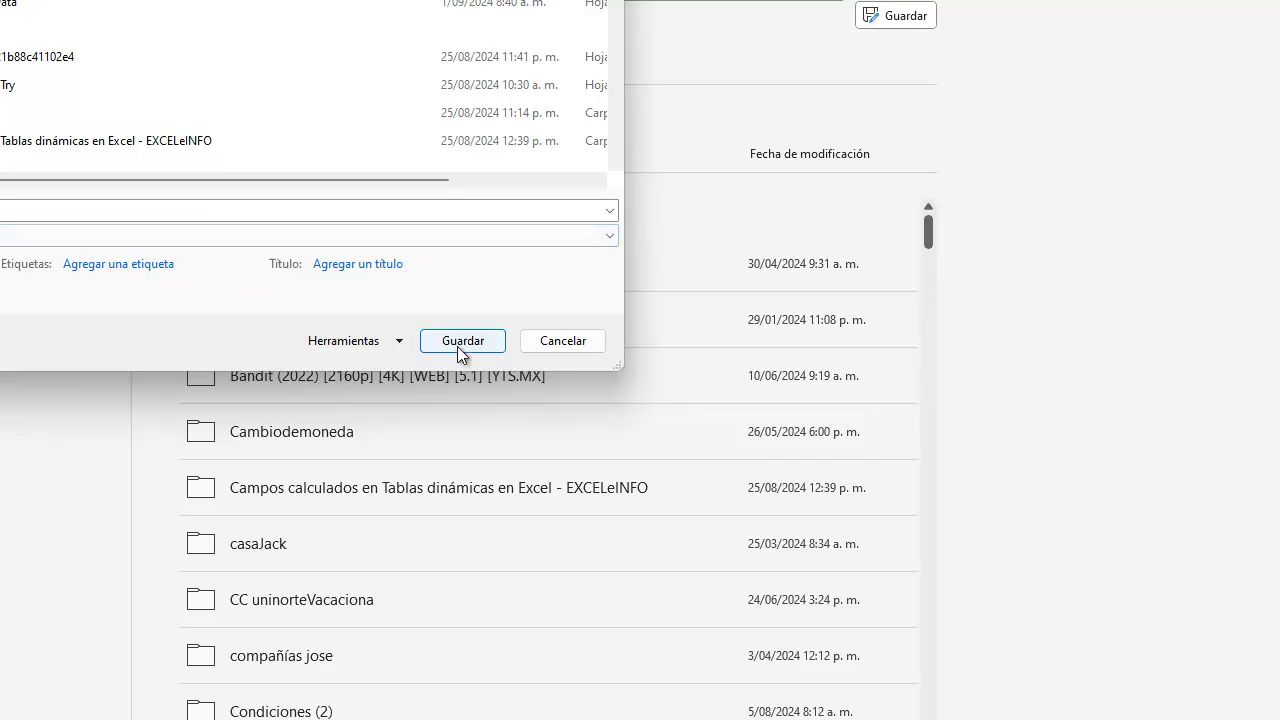
click(300, 210)
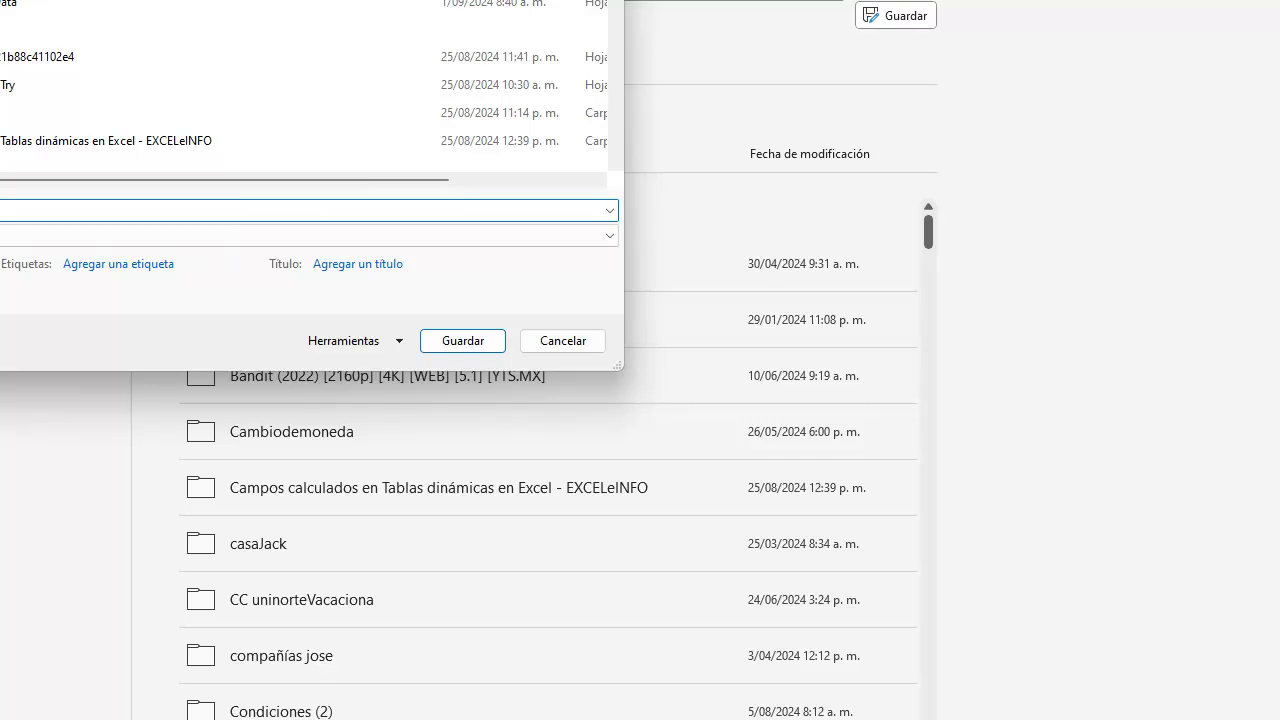
click(463, 341)
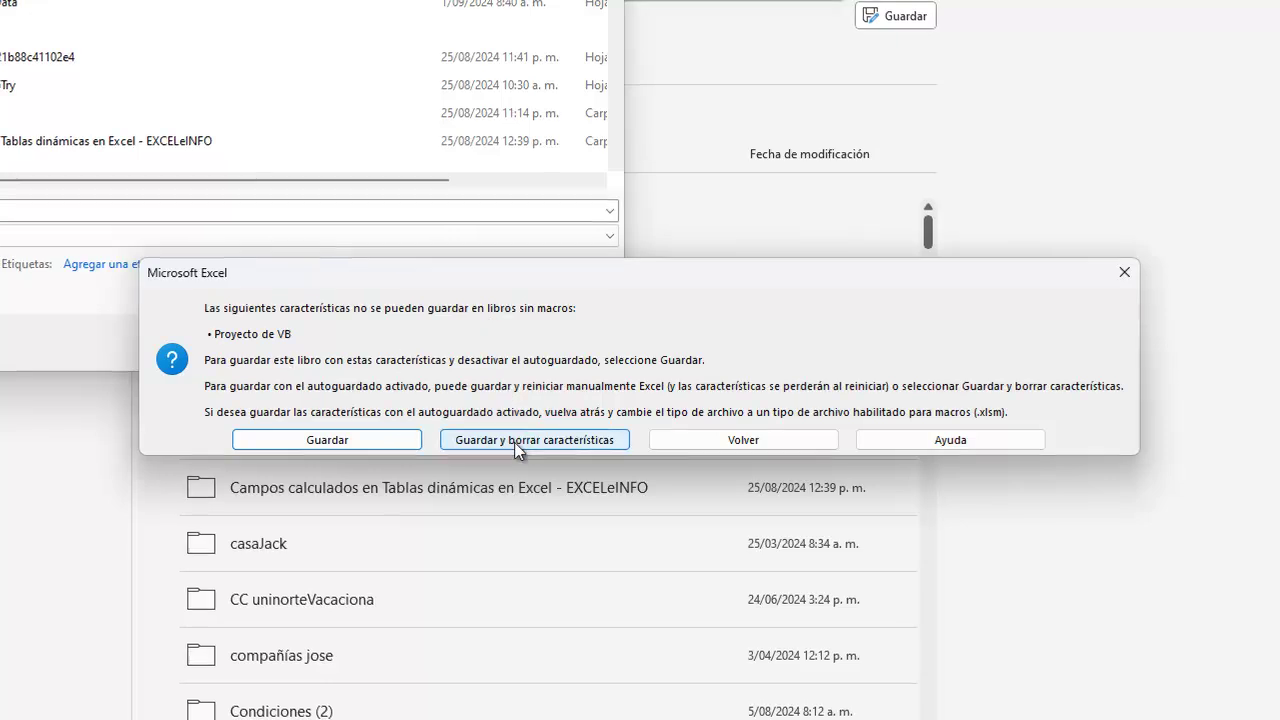
click(514, 440)
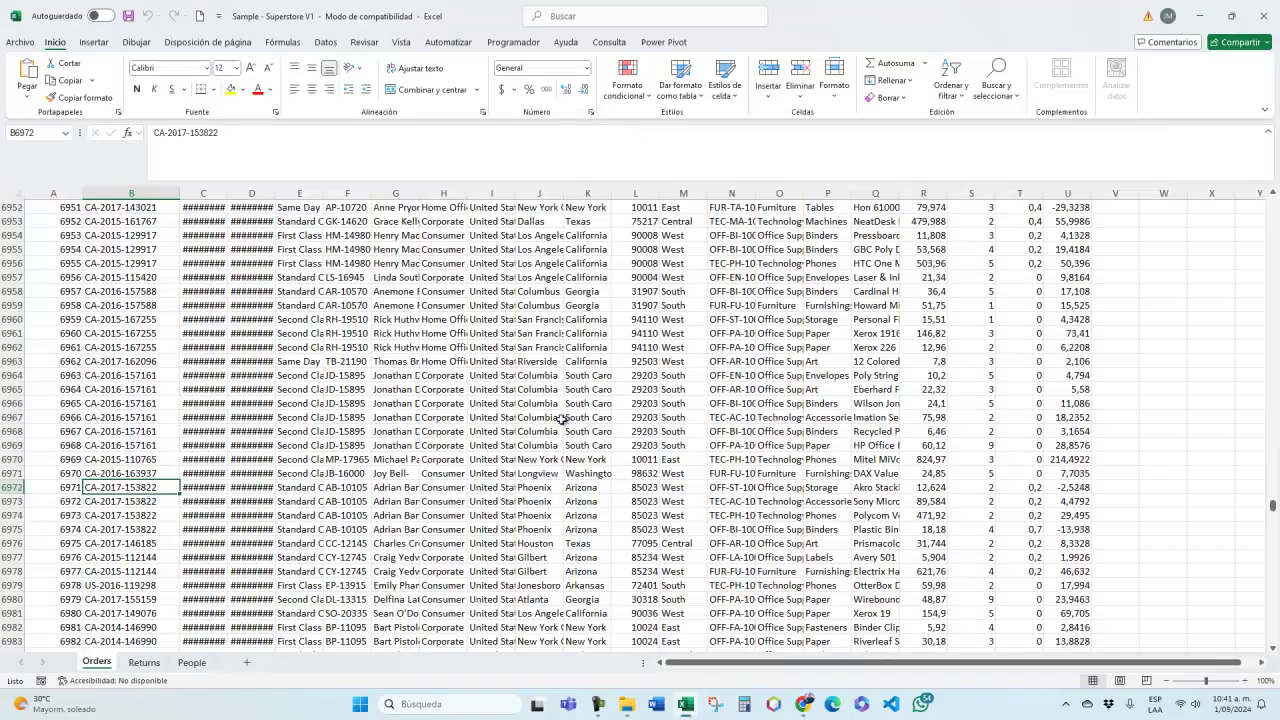
Close Excel and reopen Sample - Superstore V1 from the Descargas folder
click(503, 262)
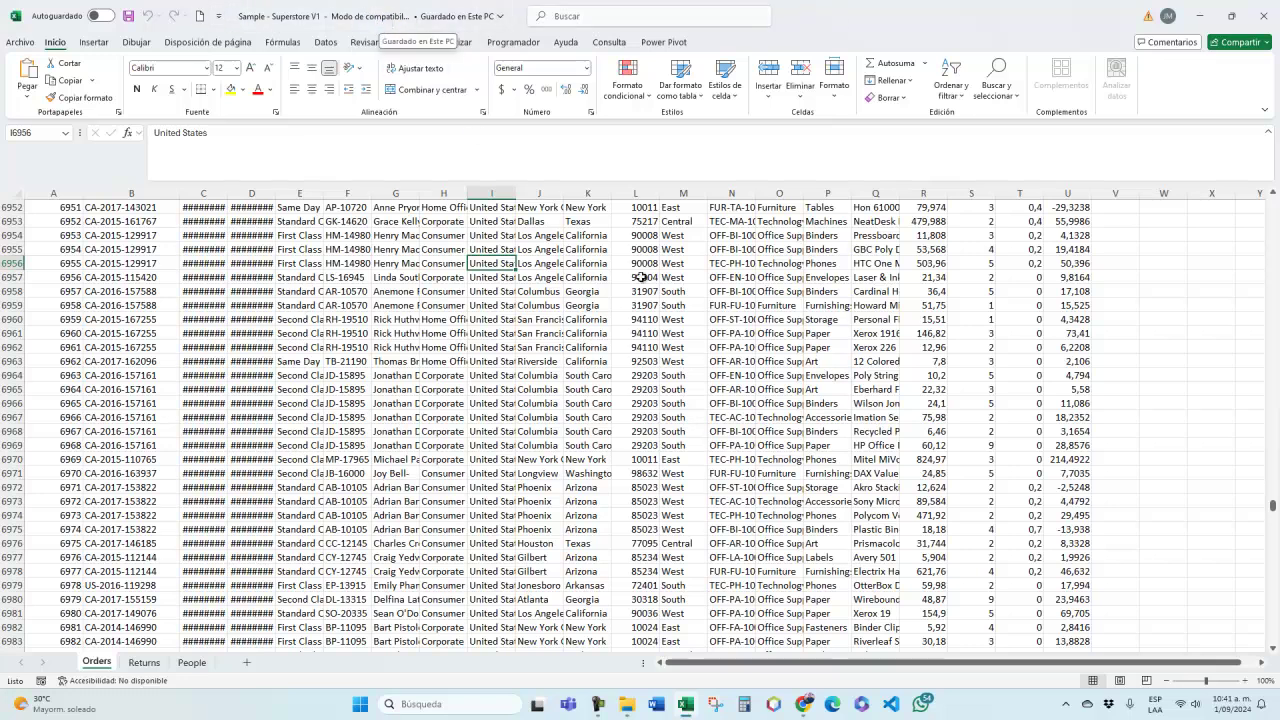
click(1256, 26)
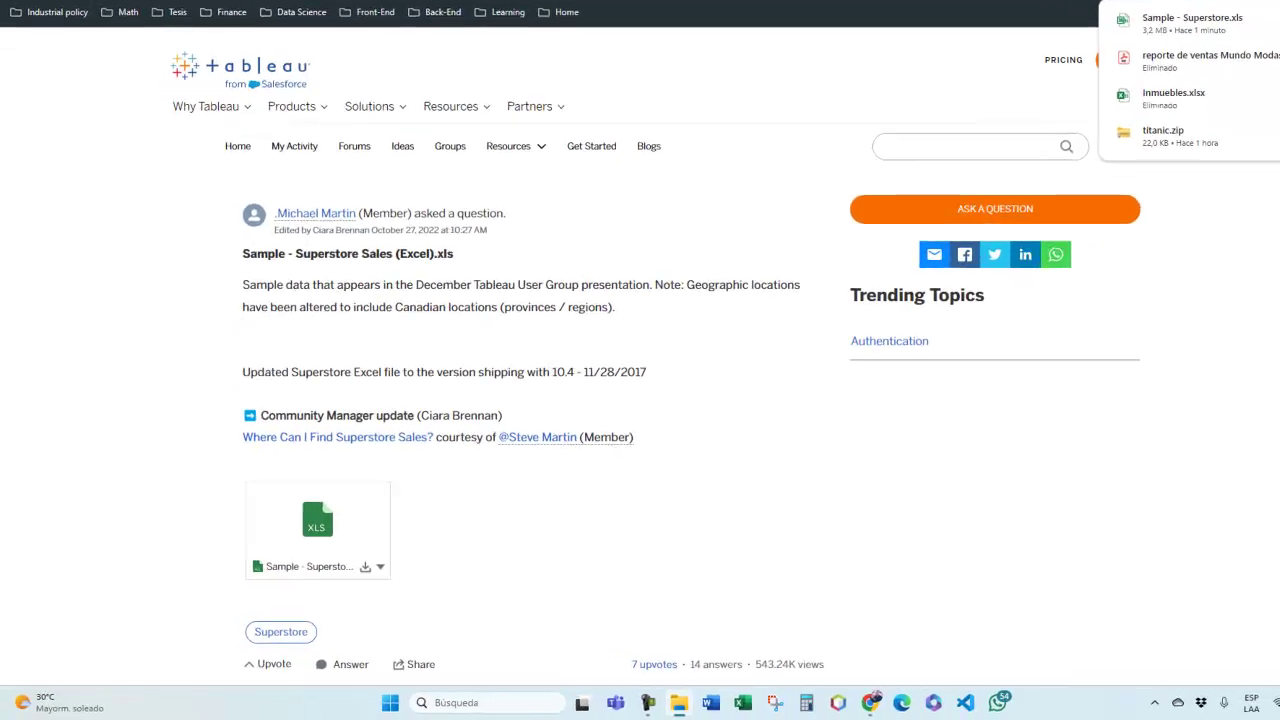
click(627, 704)
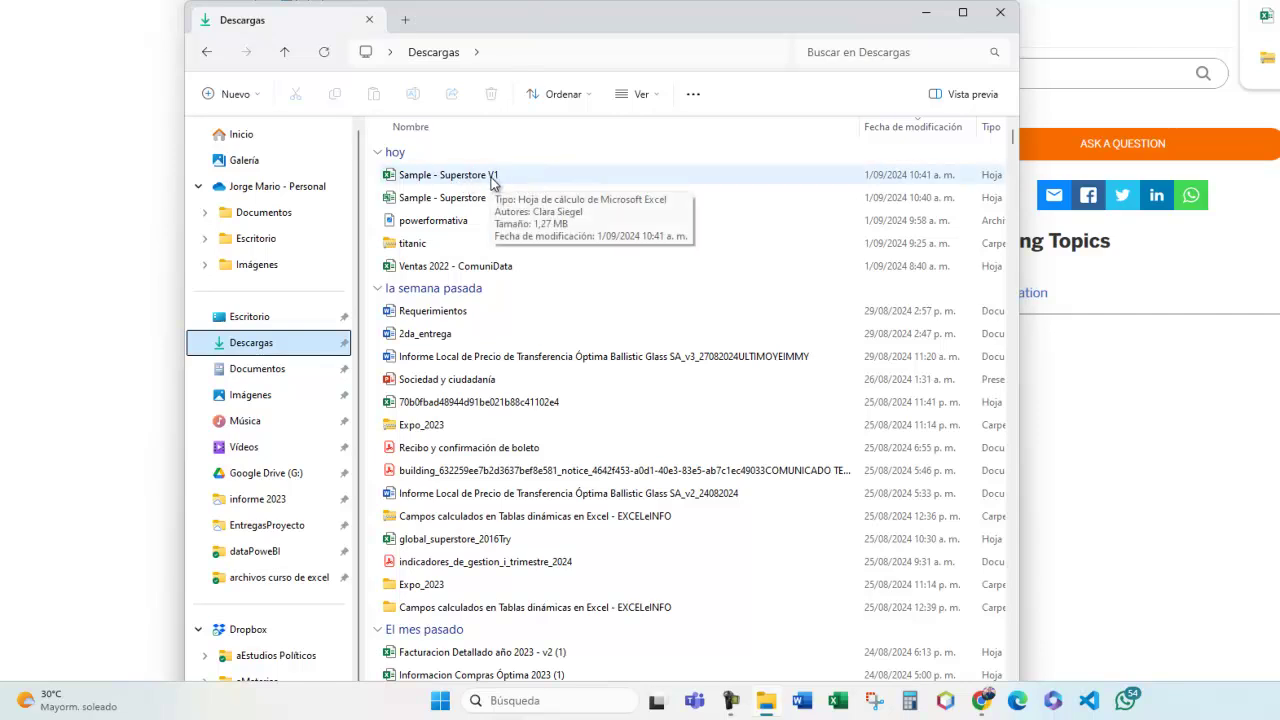
double_click(492, 176)
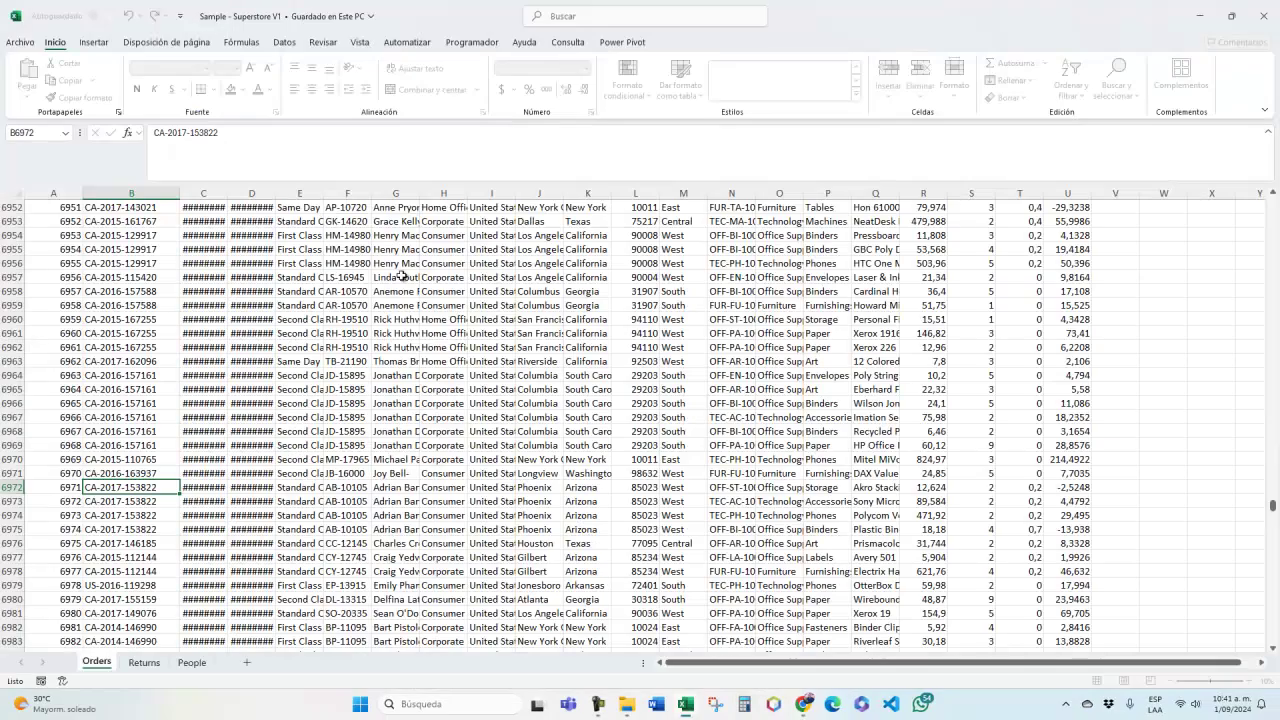
Return to the top of the Orders sheet, collapse the formula bar to one line, and select the Order ID header
scroll(437, 294, up, 3)
click(31, 334)
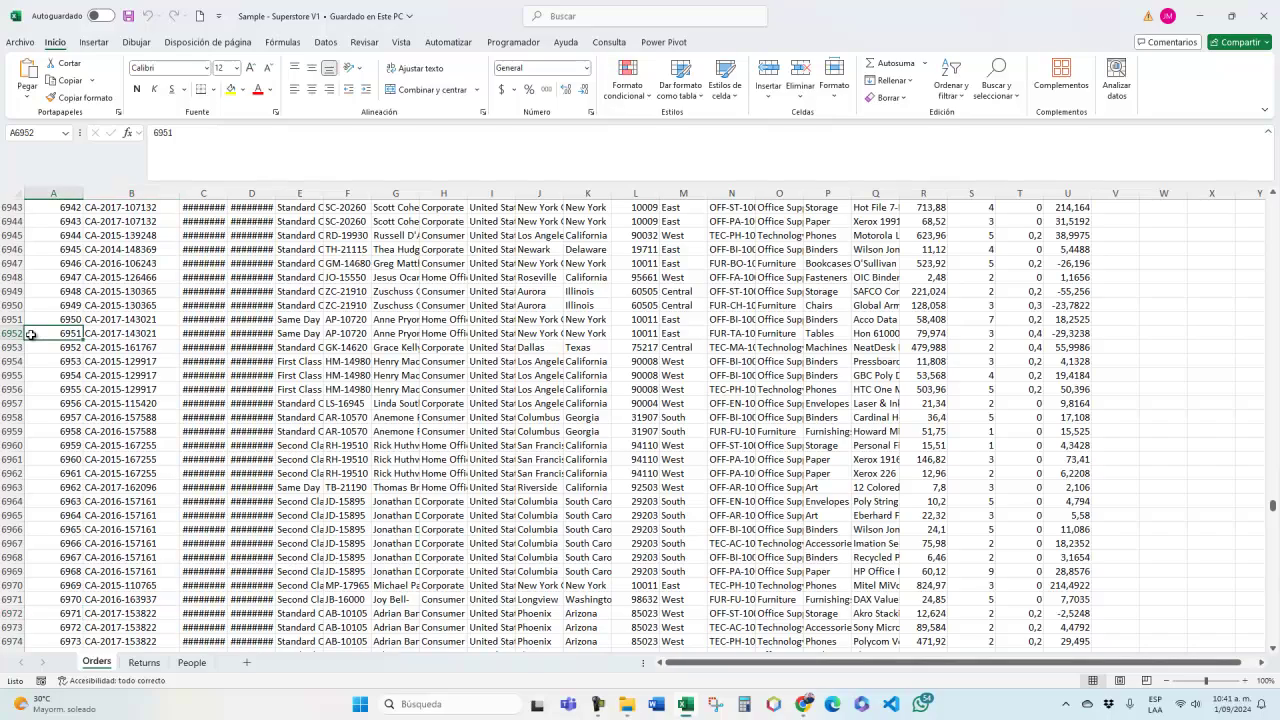
key(ctrl+Up)
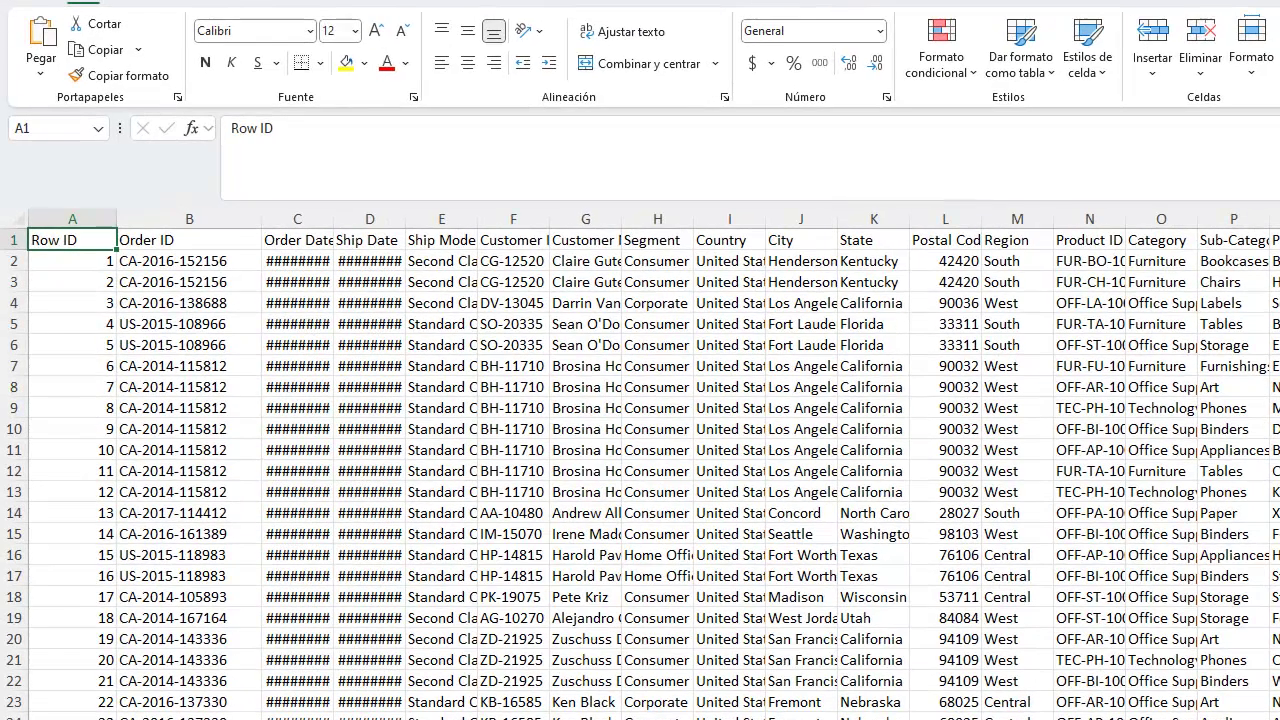
key(ctrl+shift+u)
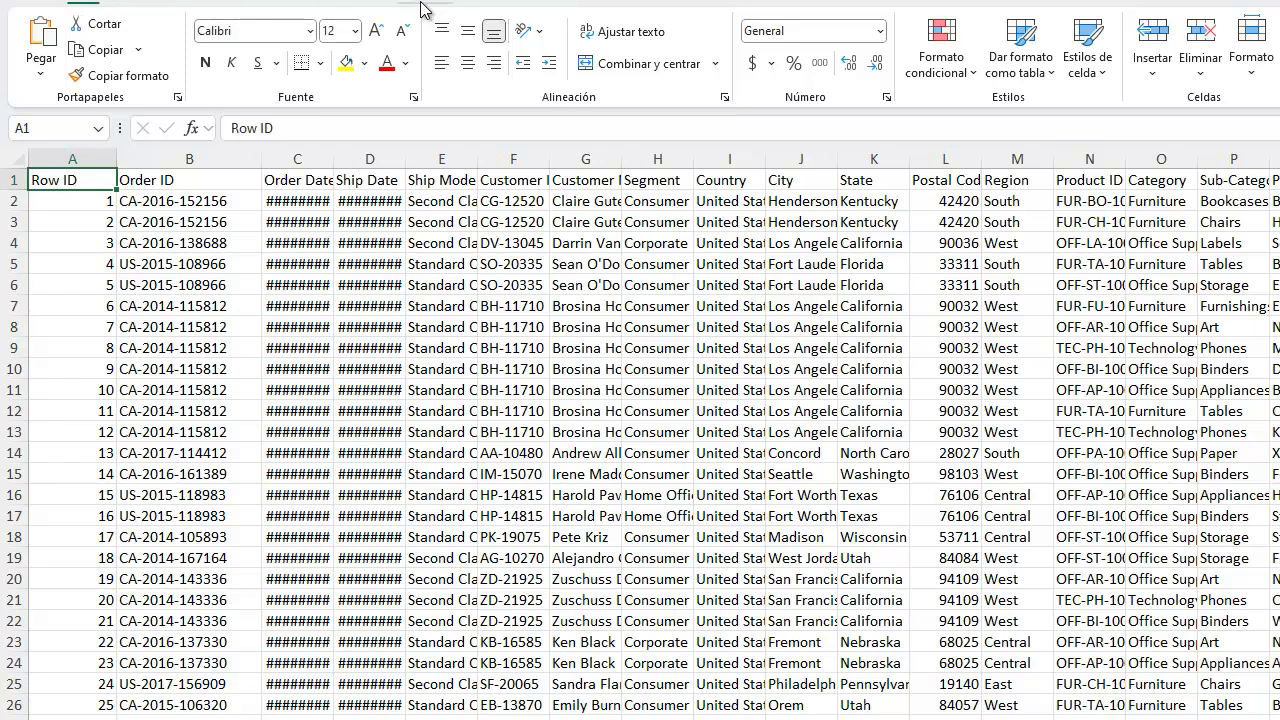
click(497, 3)
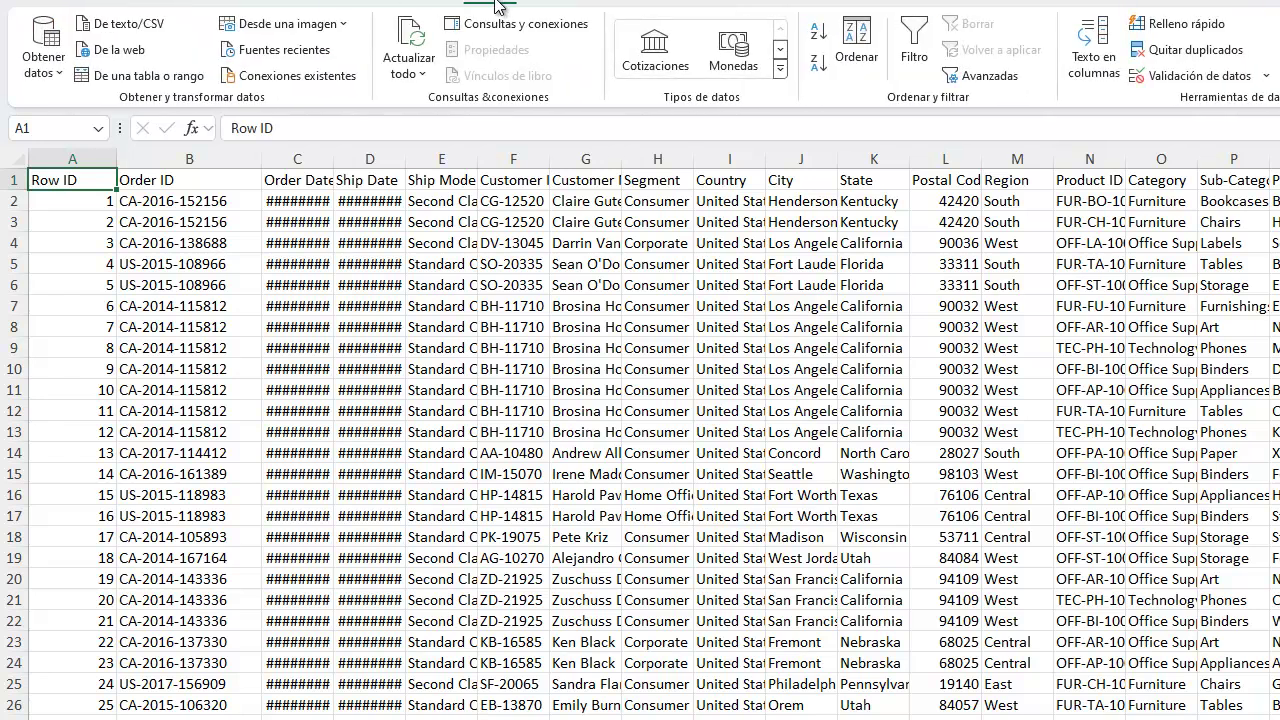
click(1004, 5)
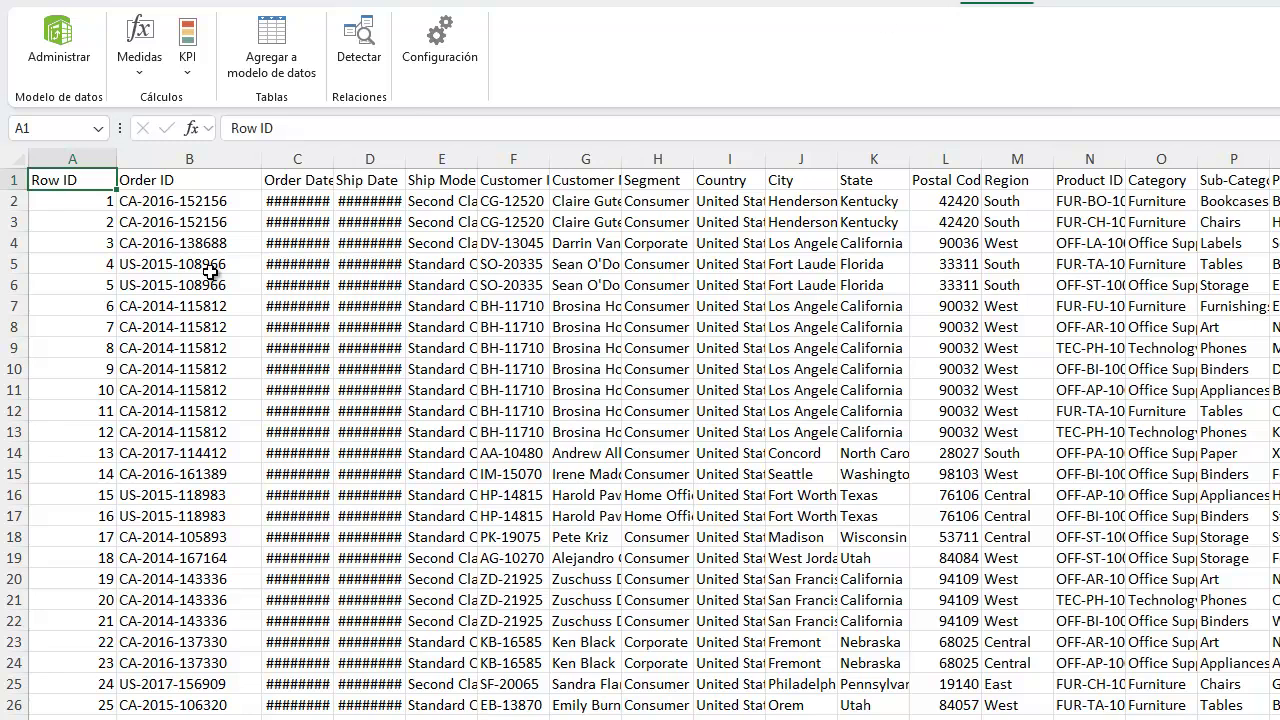
click(234, 181)
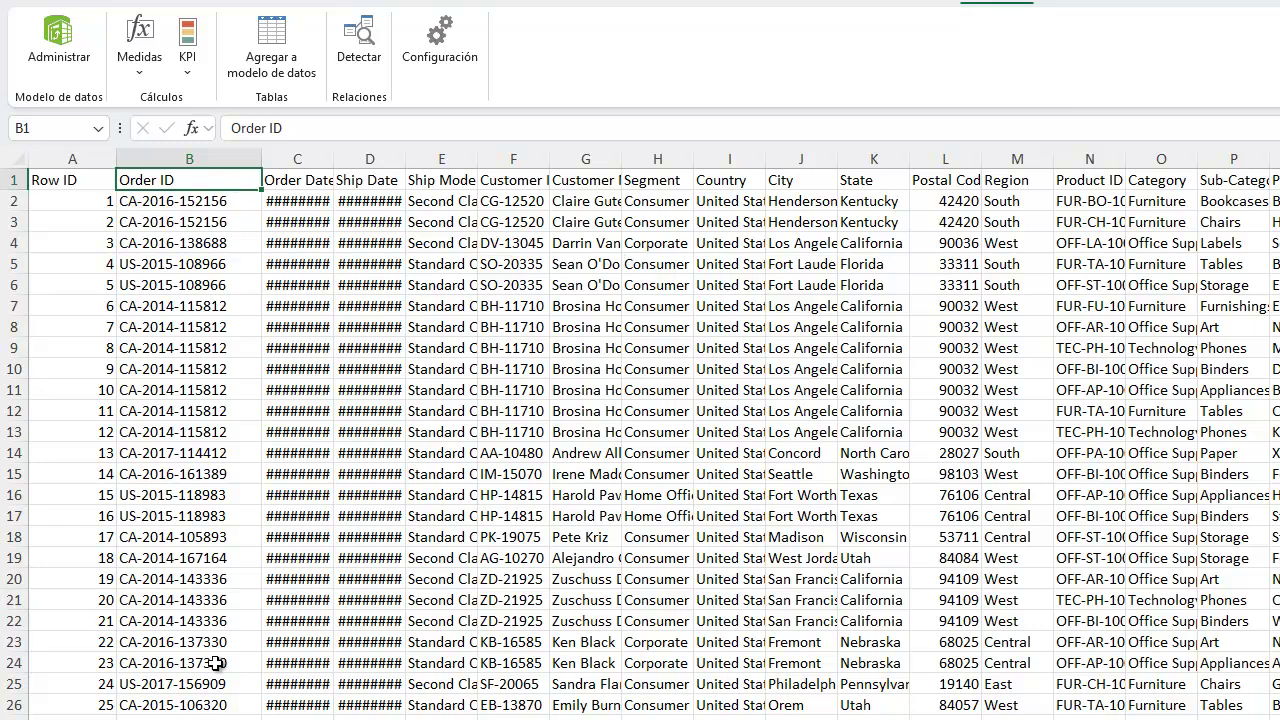
Move to the People sheet and widen column A to show full names
key(ctrl+Page_Down)
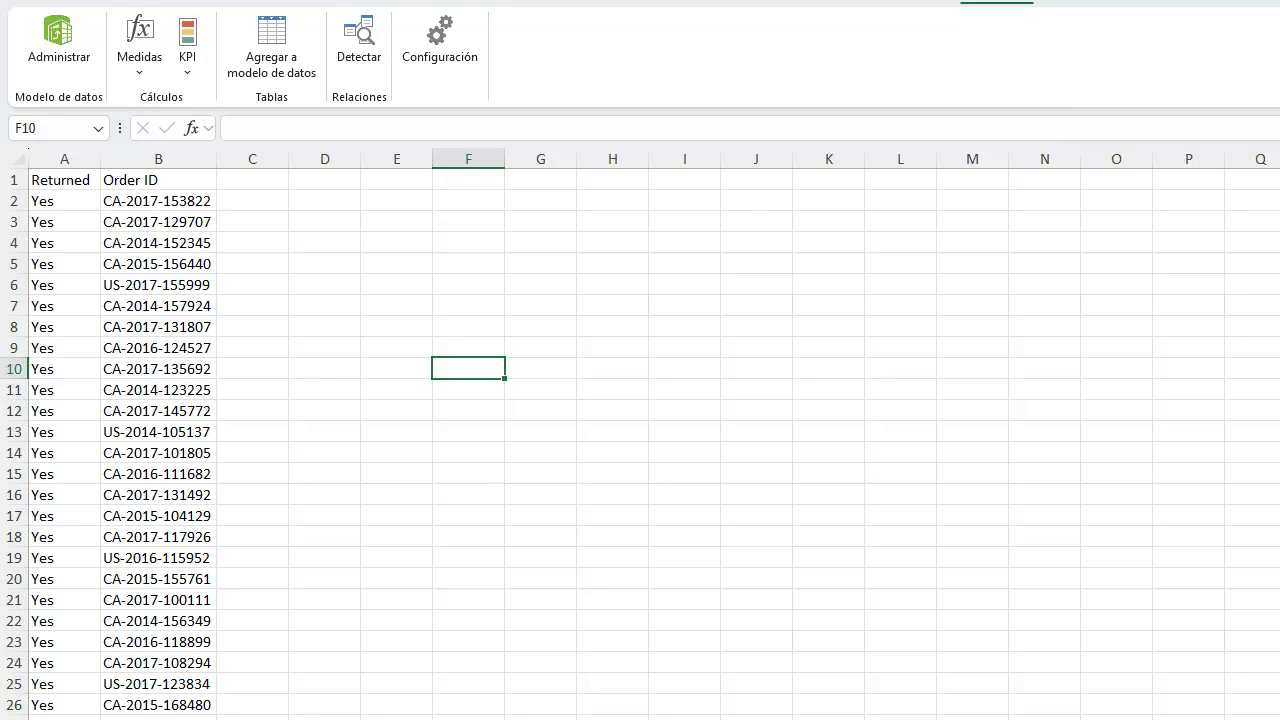
key(ctrl+Page_Down)
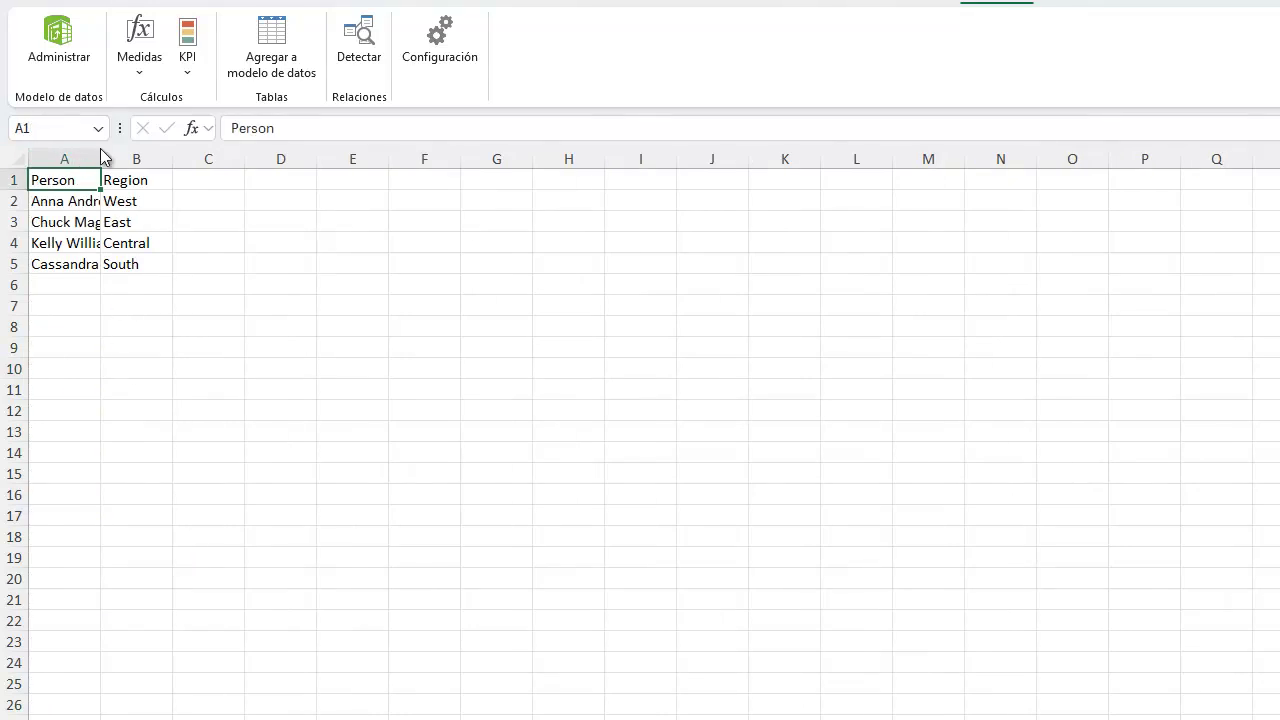
drag(101, 162, 178, 170)
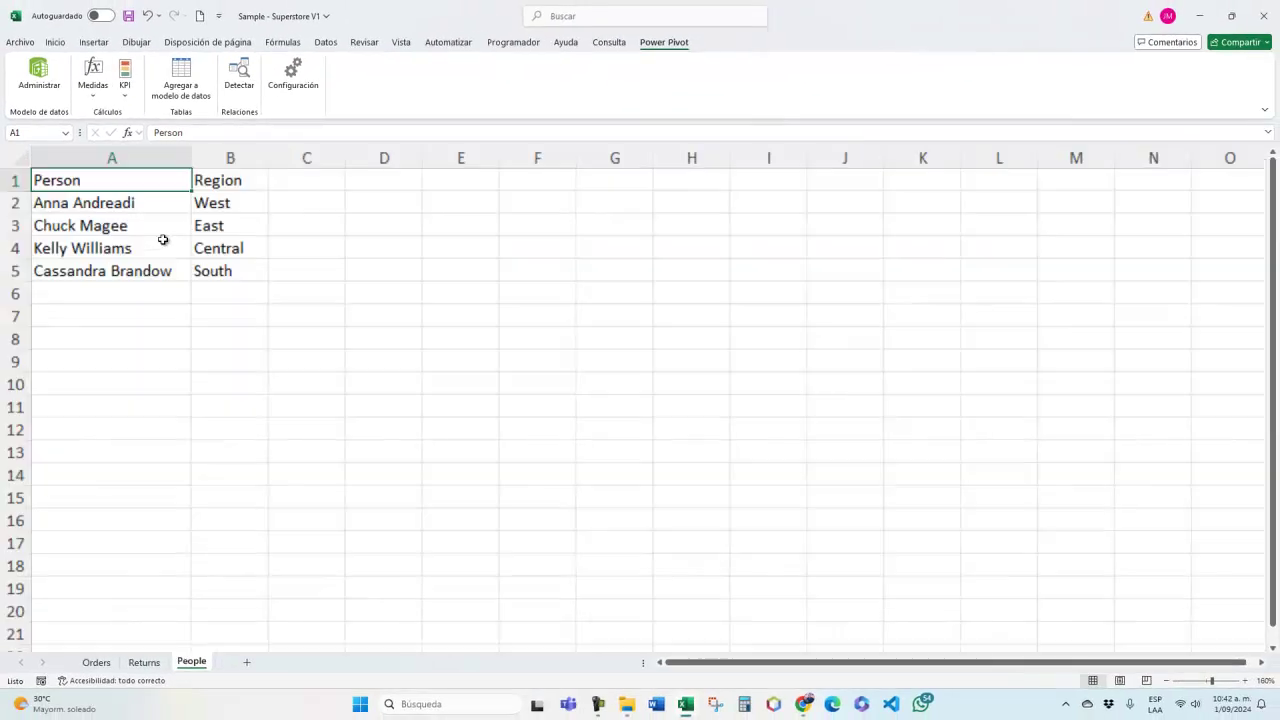
scroll(163, 240, up, 4)
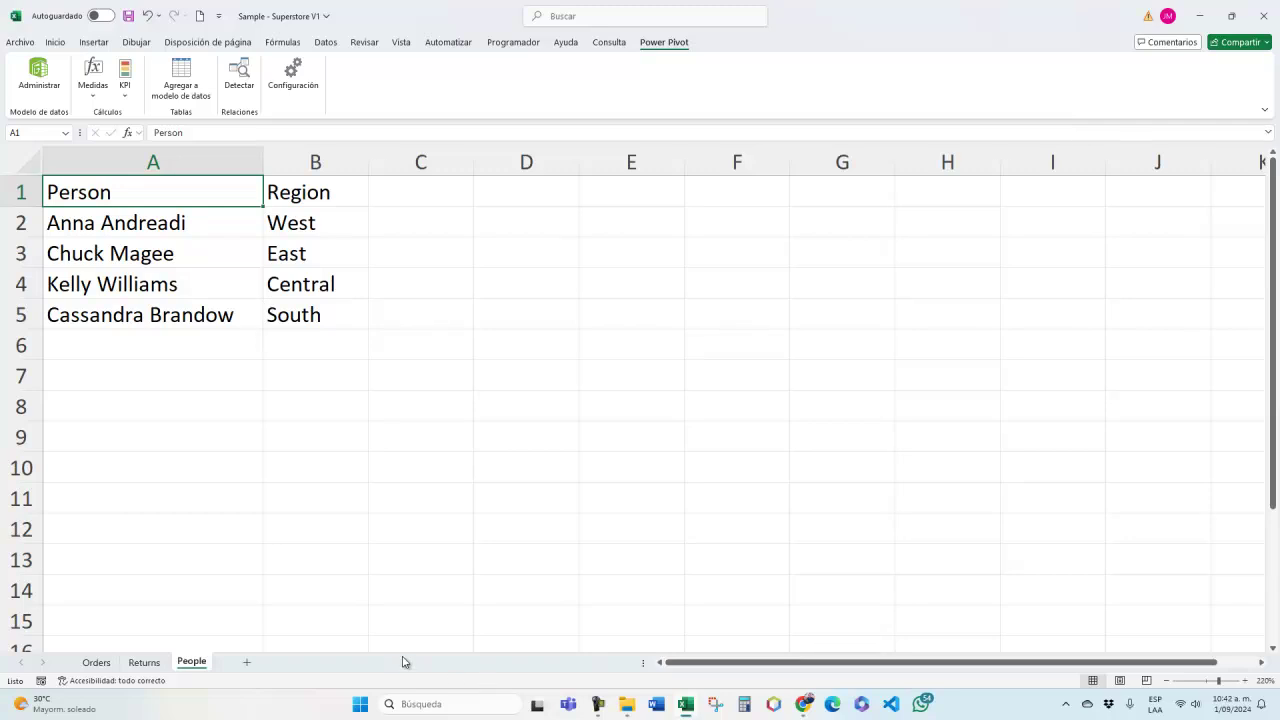
On the Returns sheet, jump to the last row of data and back to the Order ID column
click(157, 668)
click(86, 173)
key(Left)
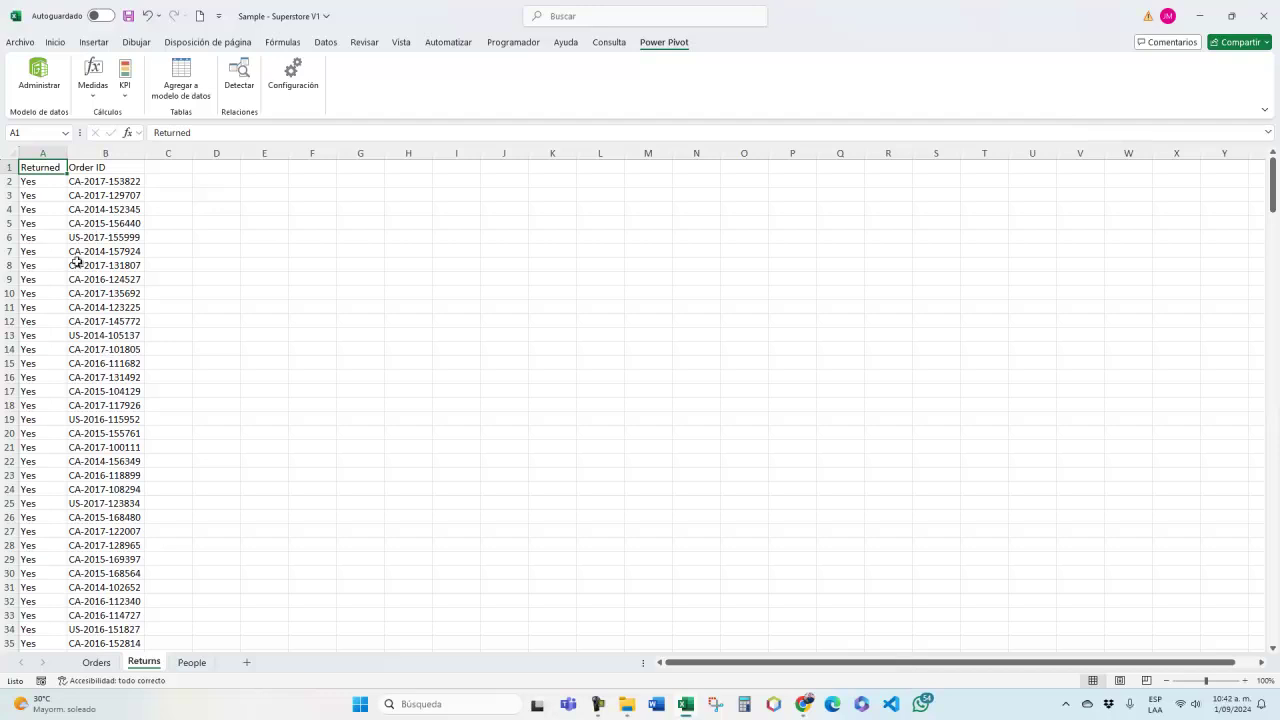
click(41, 182)
key(ctrl+Down)
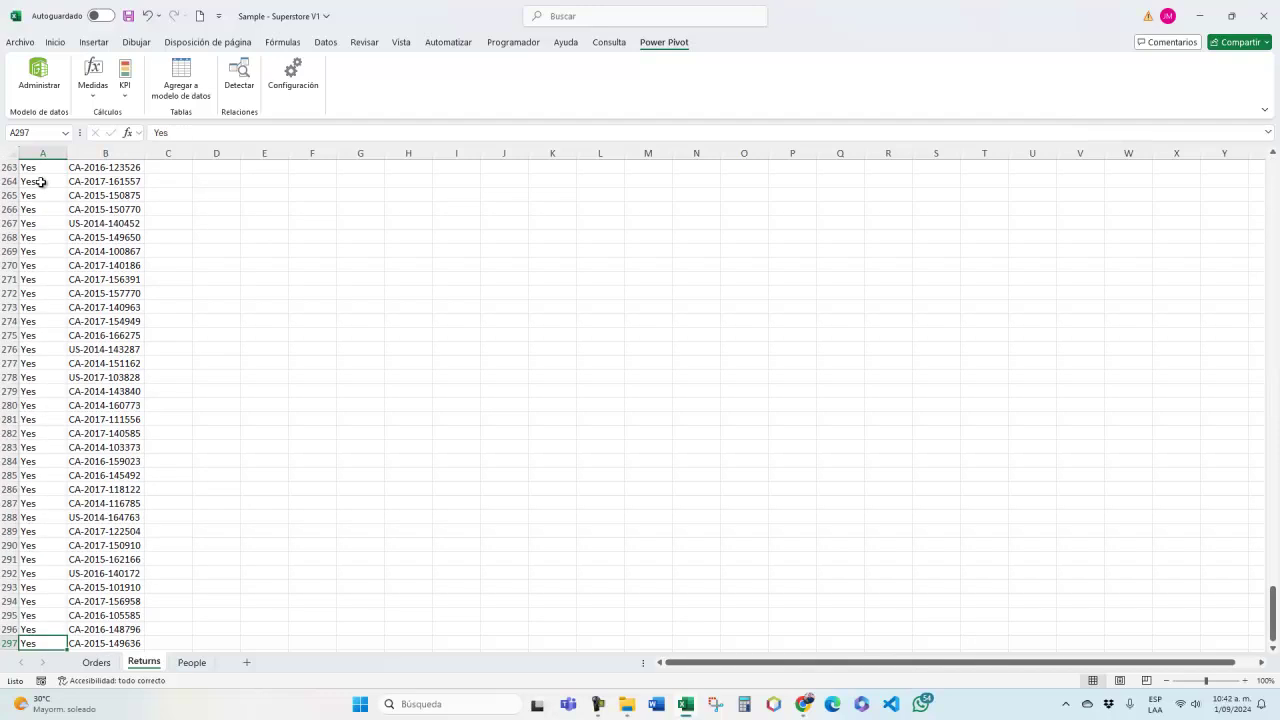
key(ctrl+Up)
key(Right)
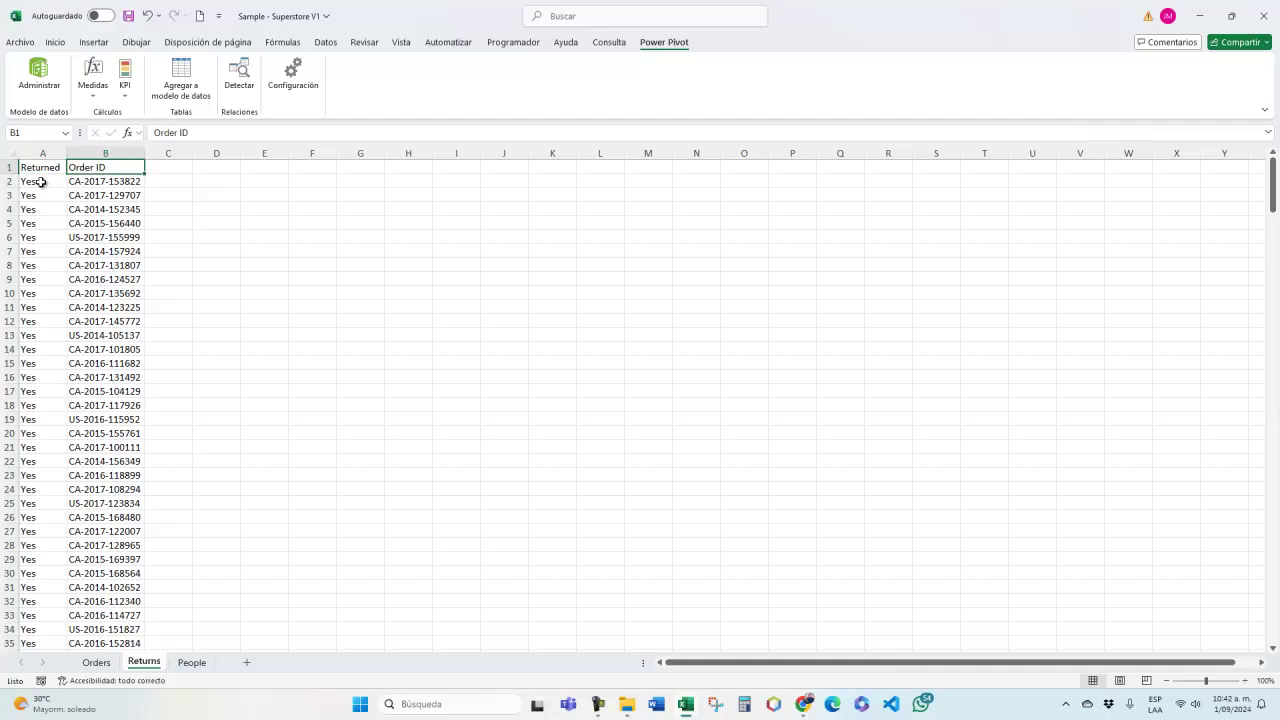
click(116, 195)
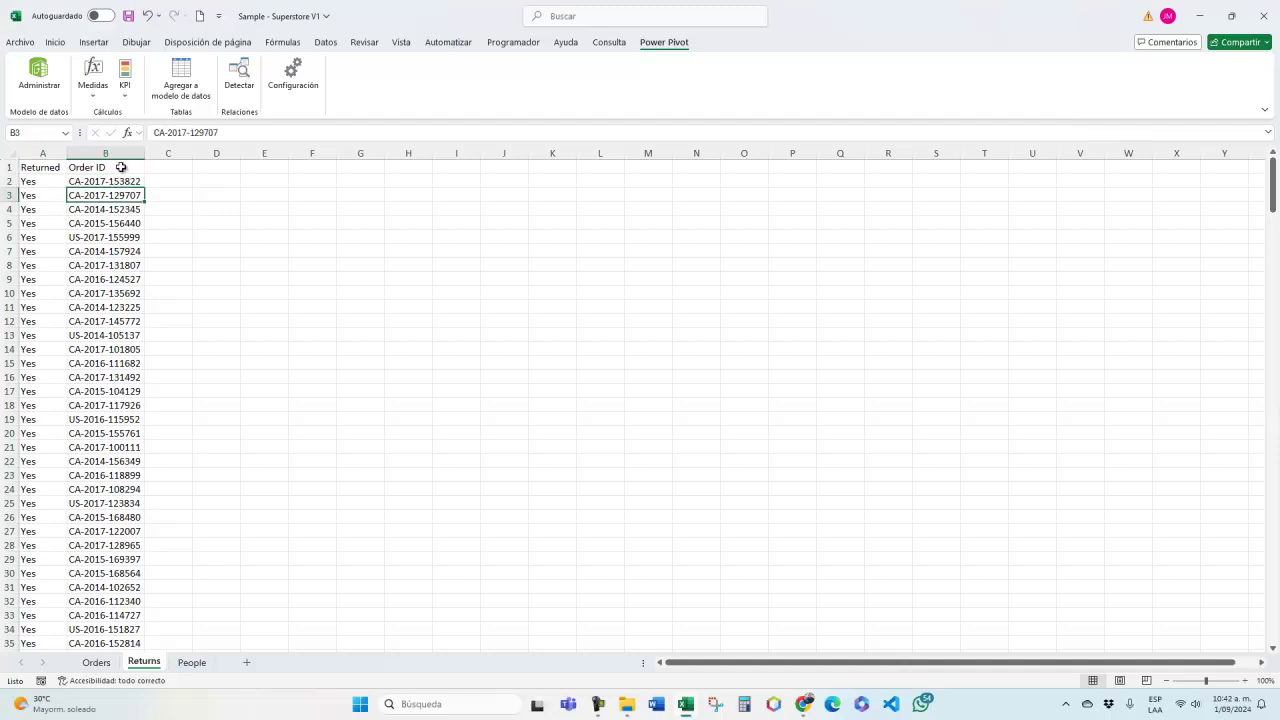
On the Orders sheet, widen the Order Date column and autofit the Ship Mode column
key(ctrl+Page_Up)
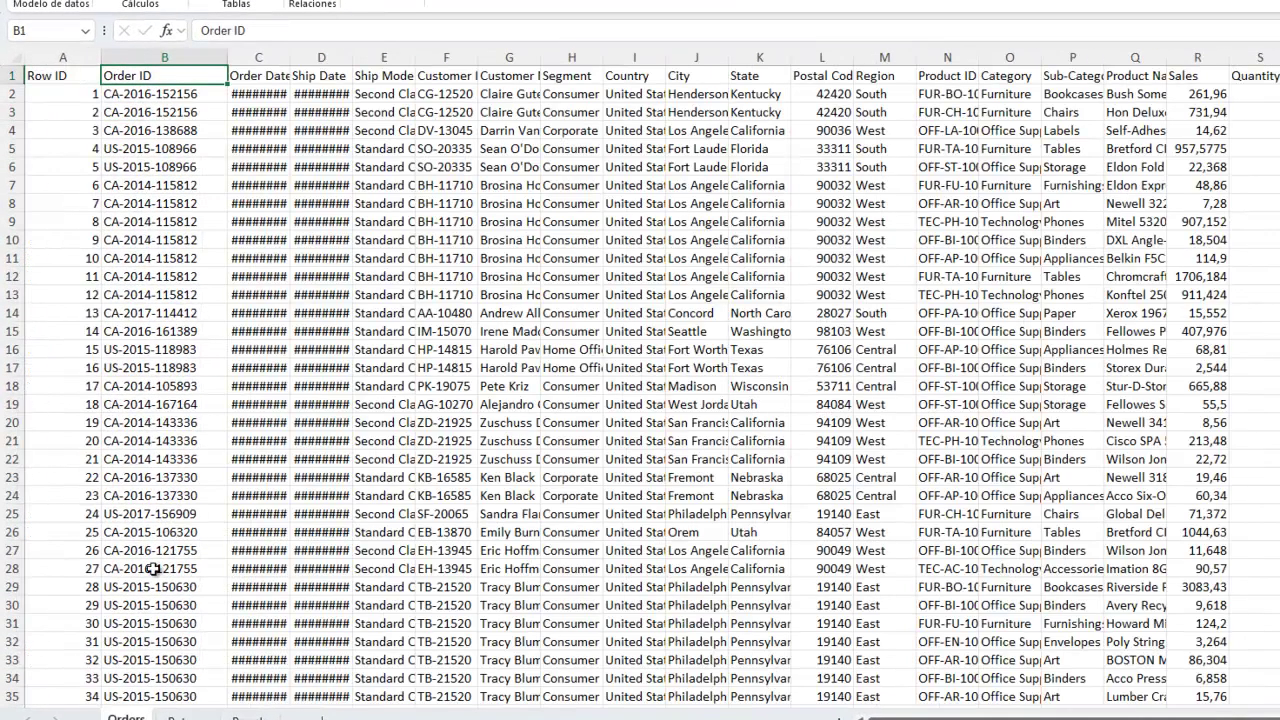
drag(290, 57, 448, 57)
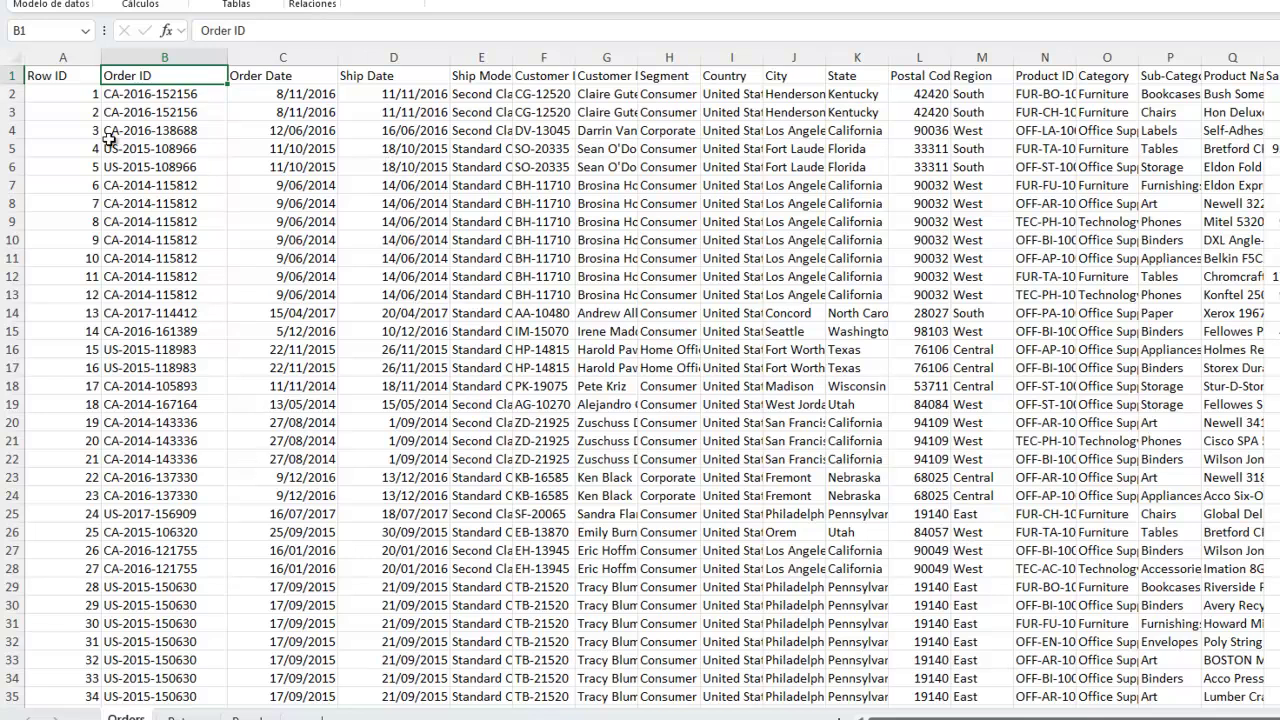
click(80, 77)
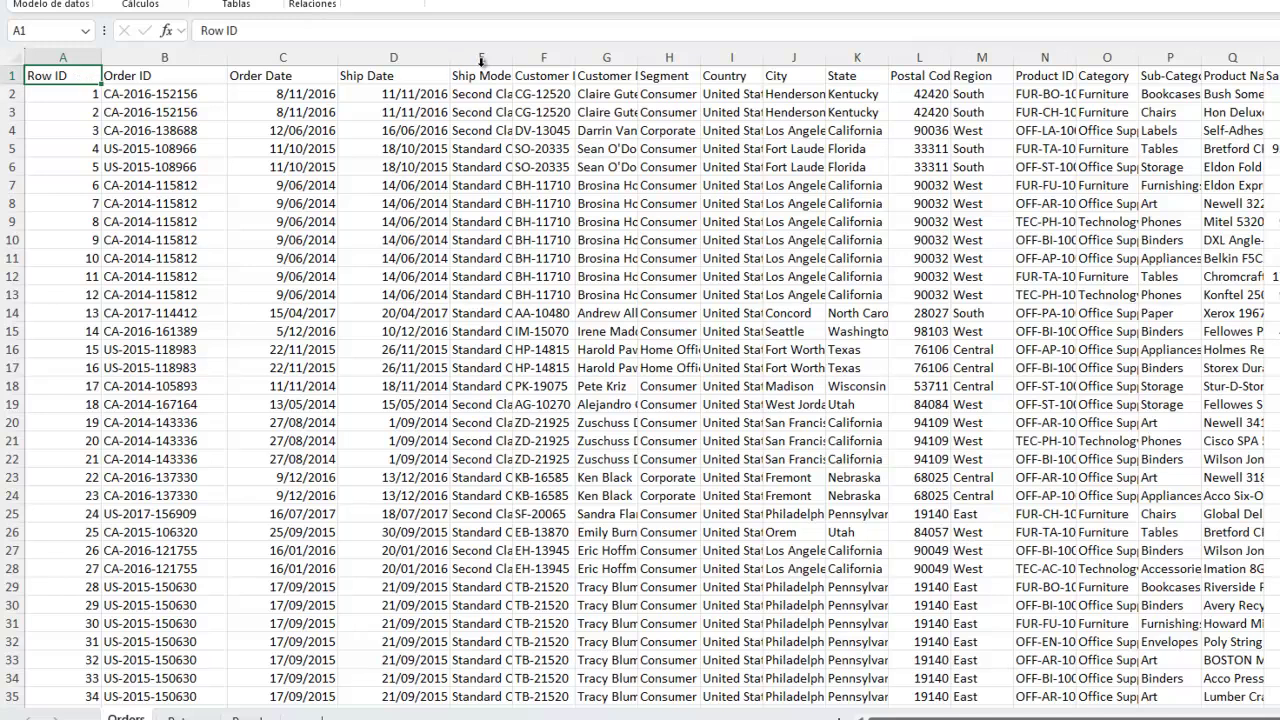
double_click(513, 58)
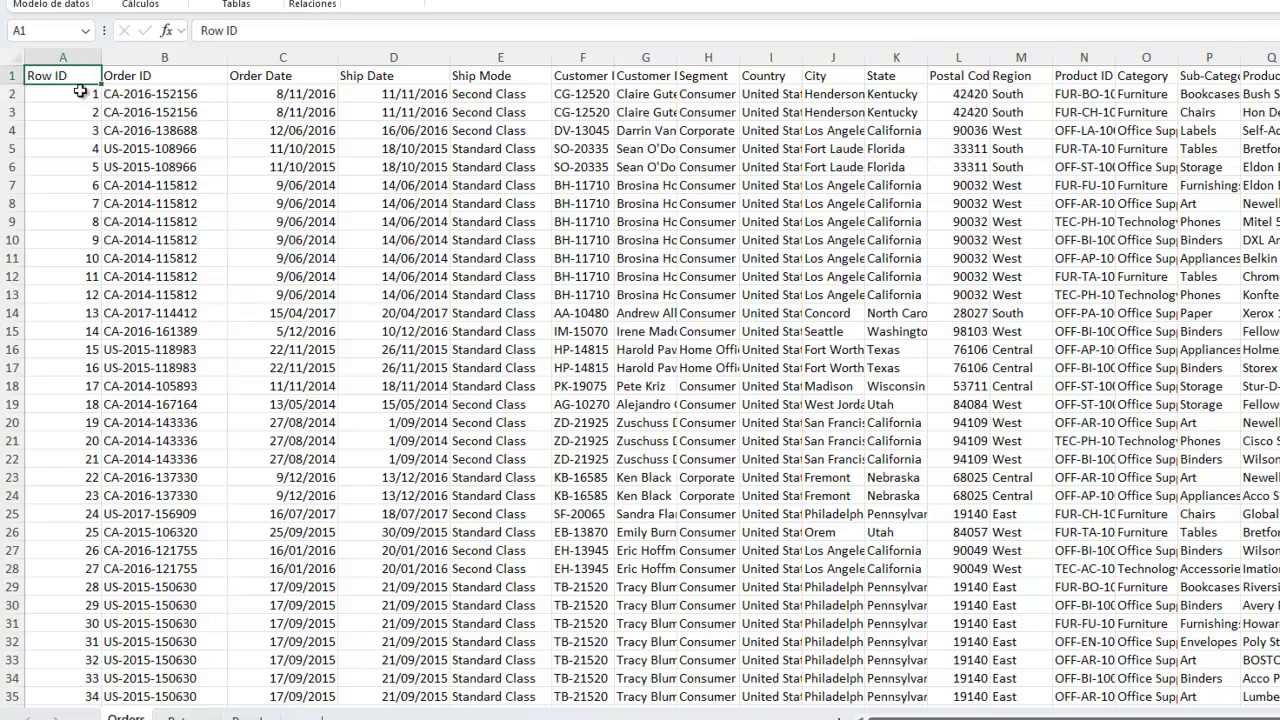
ctrl+scroll(80, 92, up, 1)
ctrl+scroll(82, 94, up, 3)
Step through the first Row ID values, then jump to Row ID 9994 in row 9995
ctrl+scroll(120, 106, up, 1)
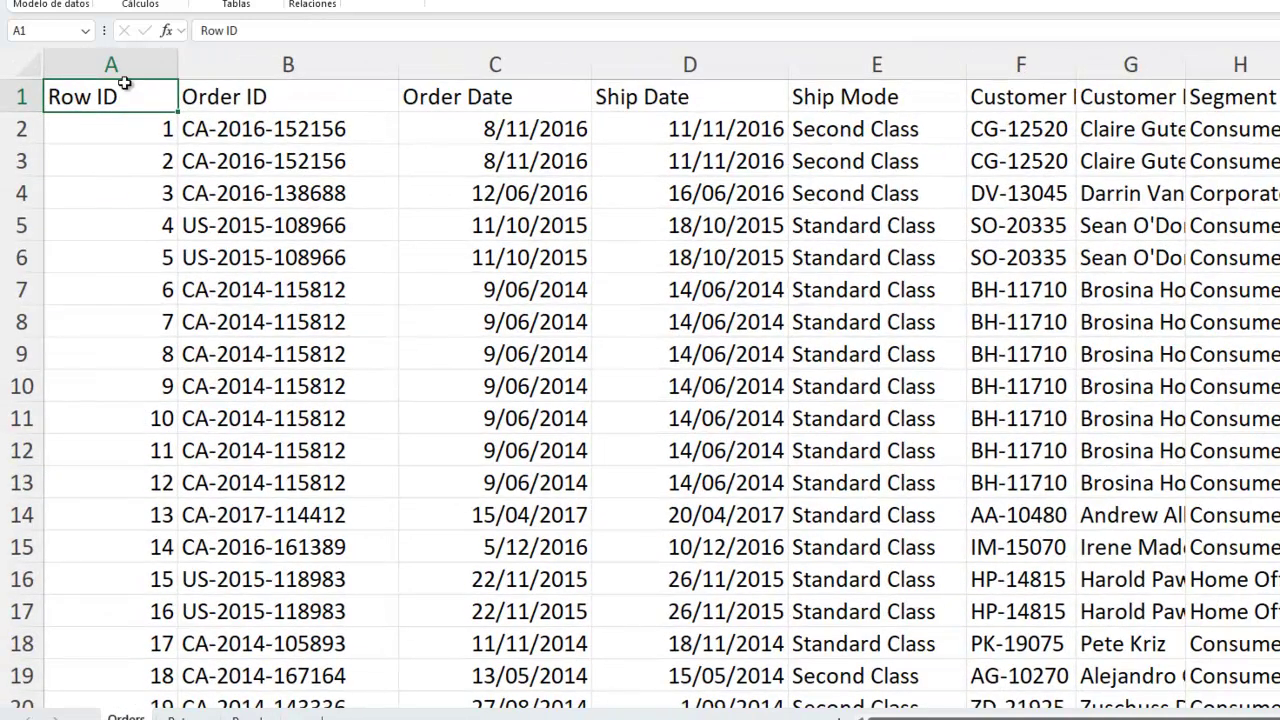
key(Down)
key(Down)
key(Down)
key(Down)
key(Up)
key(Up)
key(Up)
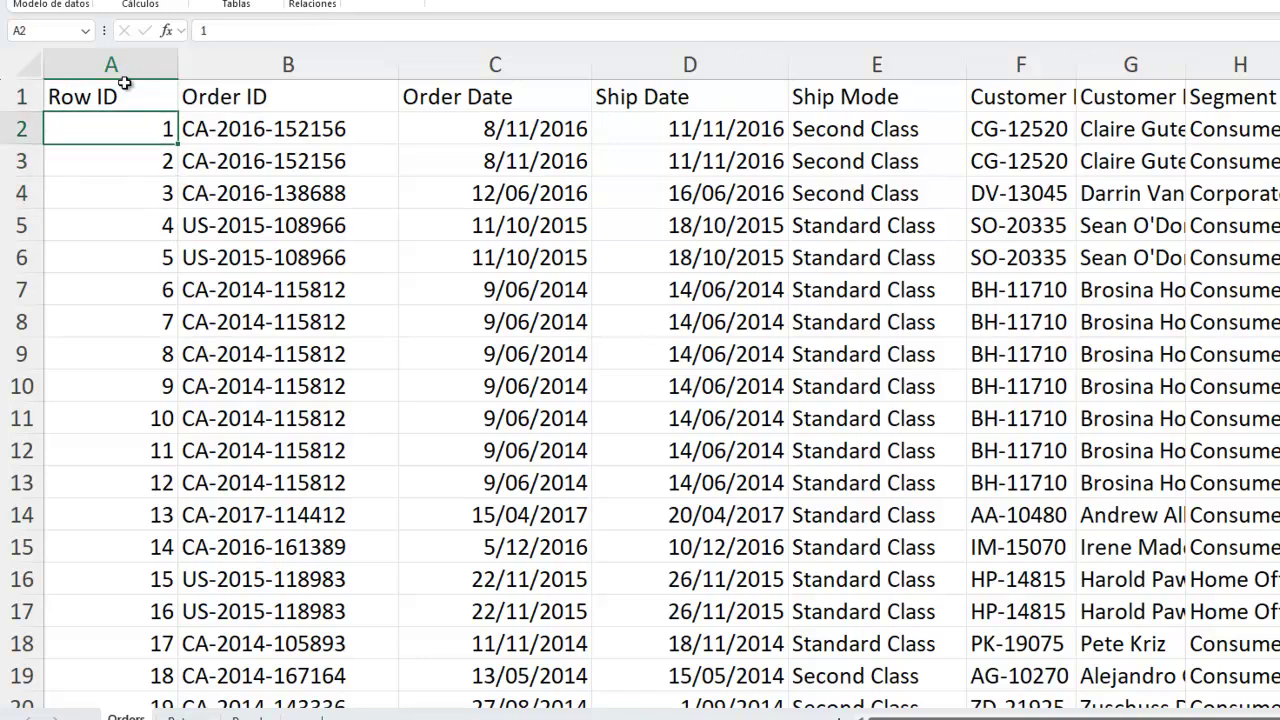
key(Down)
key(Down)
key(Down)
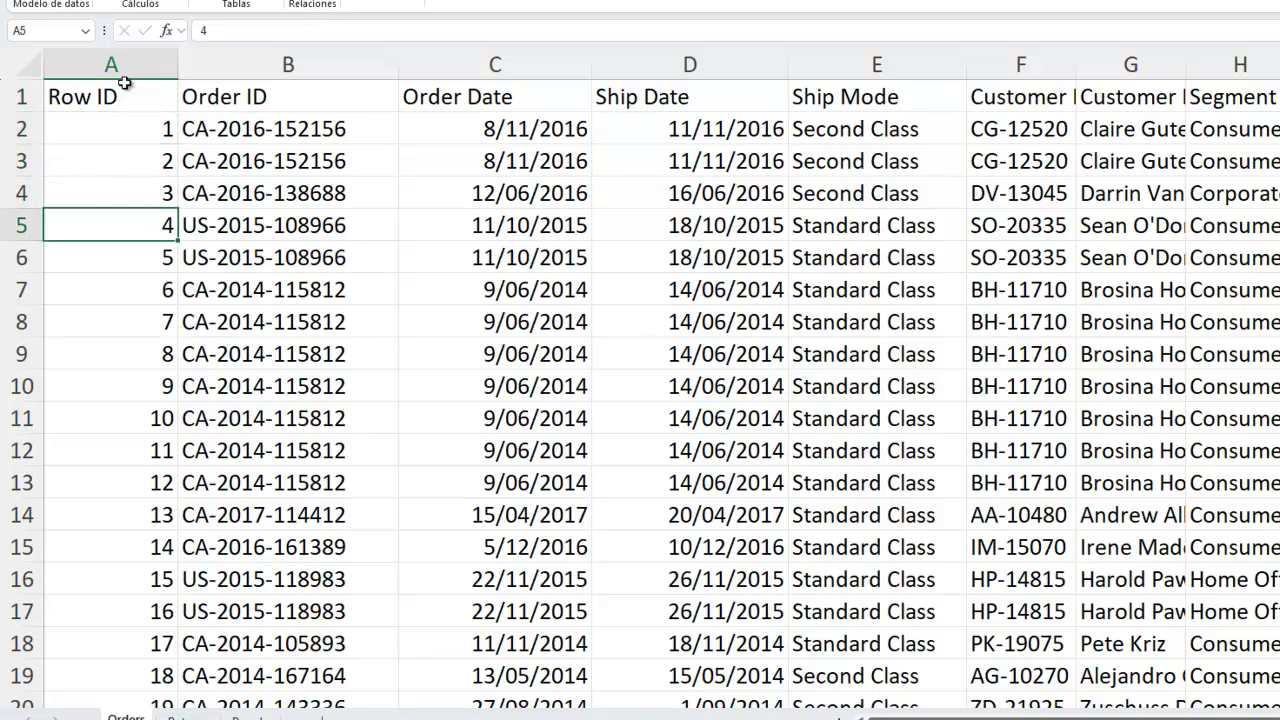
key(Up)
key(Up)
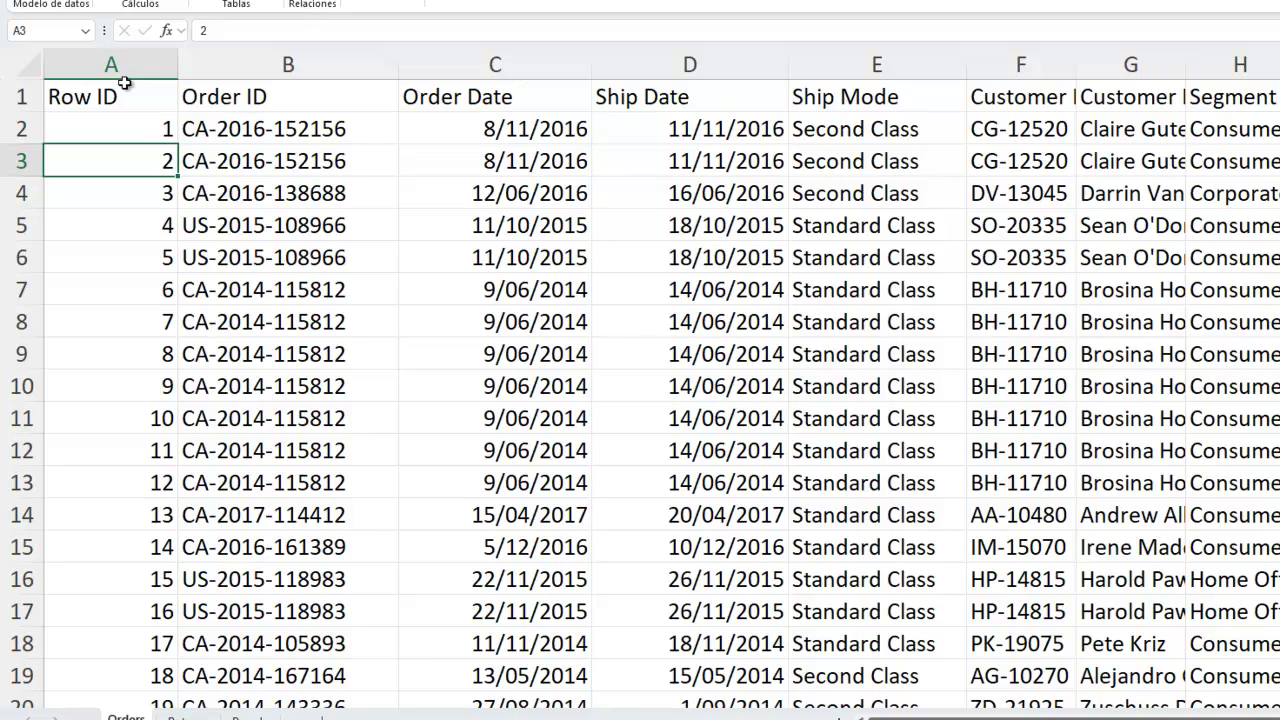
key(ctrl+Down)
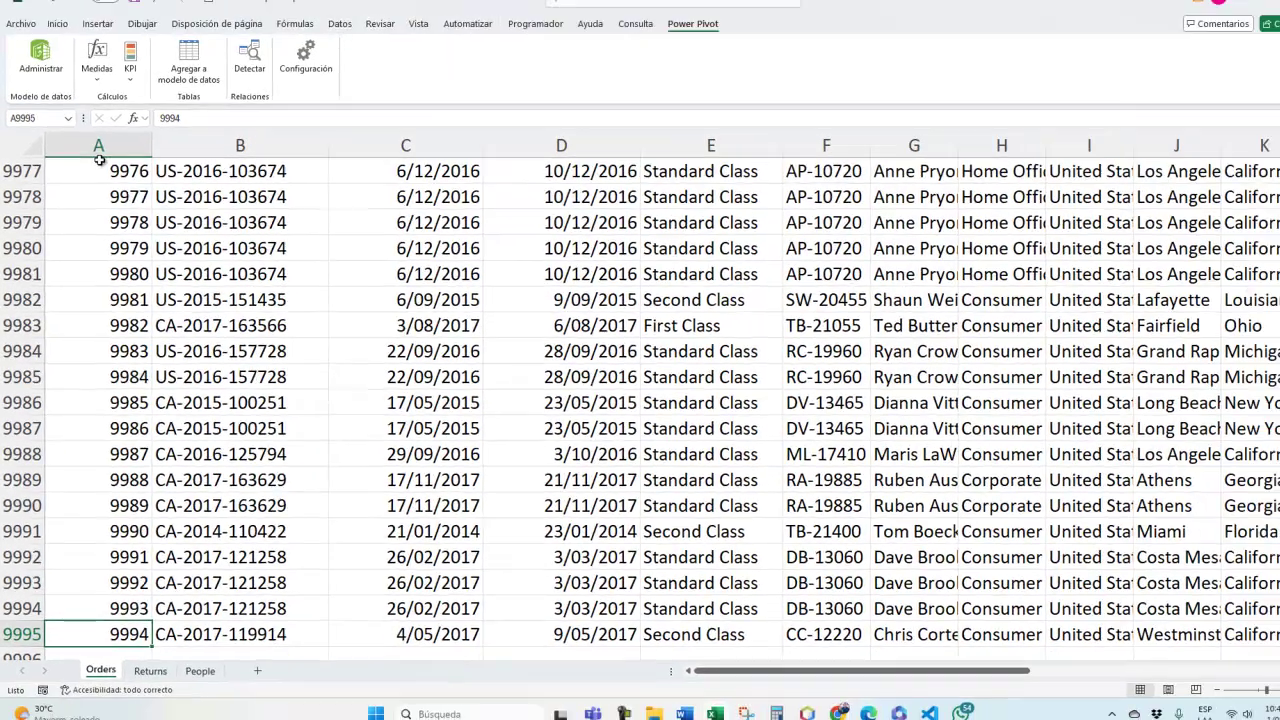
Locate the Row ID gap and extend the 9983–9984 series so row 9986 gets 9985
key(ctrl+Up)
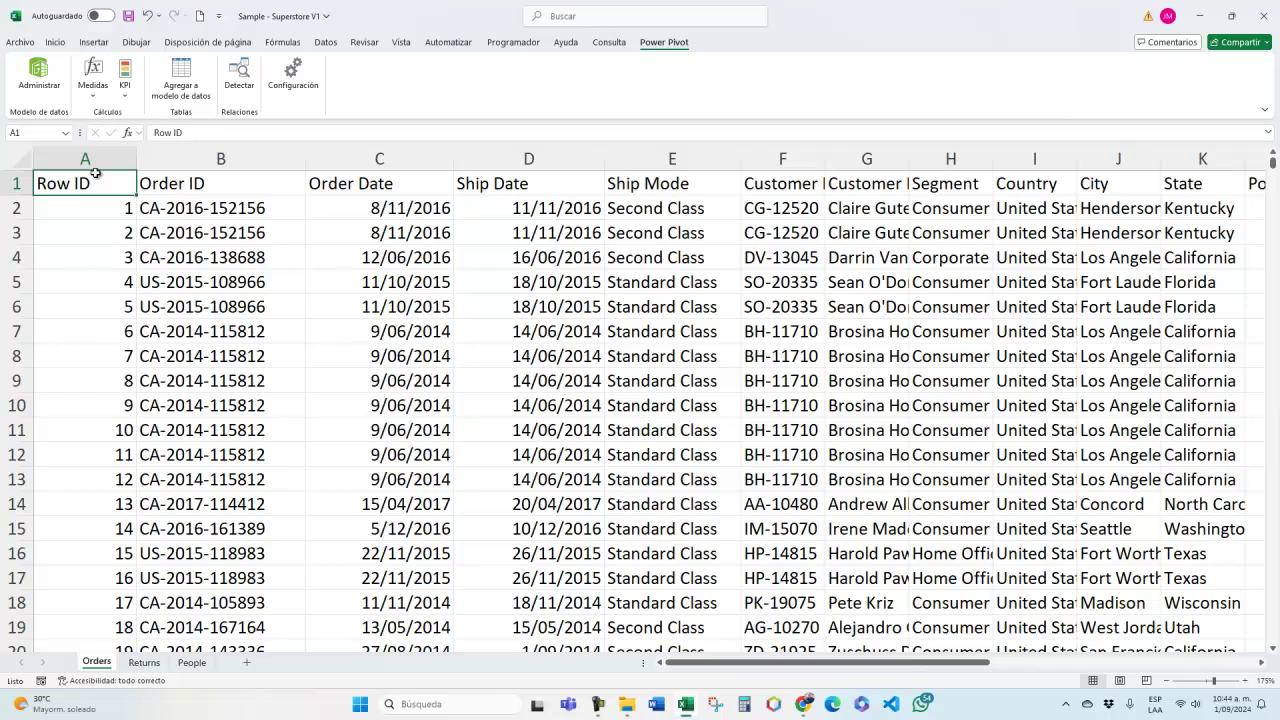
key(ctrl+Down)
key(Up)
key(Up)
key(Up)
key(Up)
key(Up)
key(Up)
key(Up)
key(Up)
key(Up)
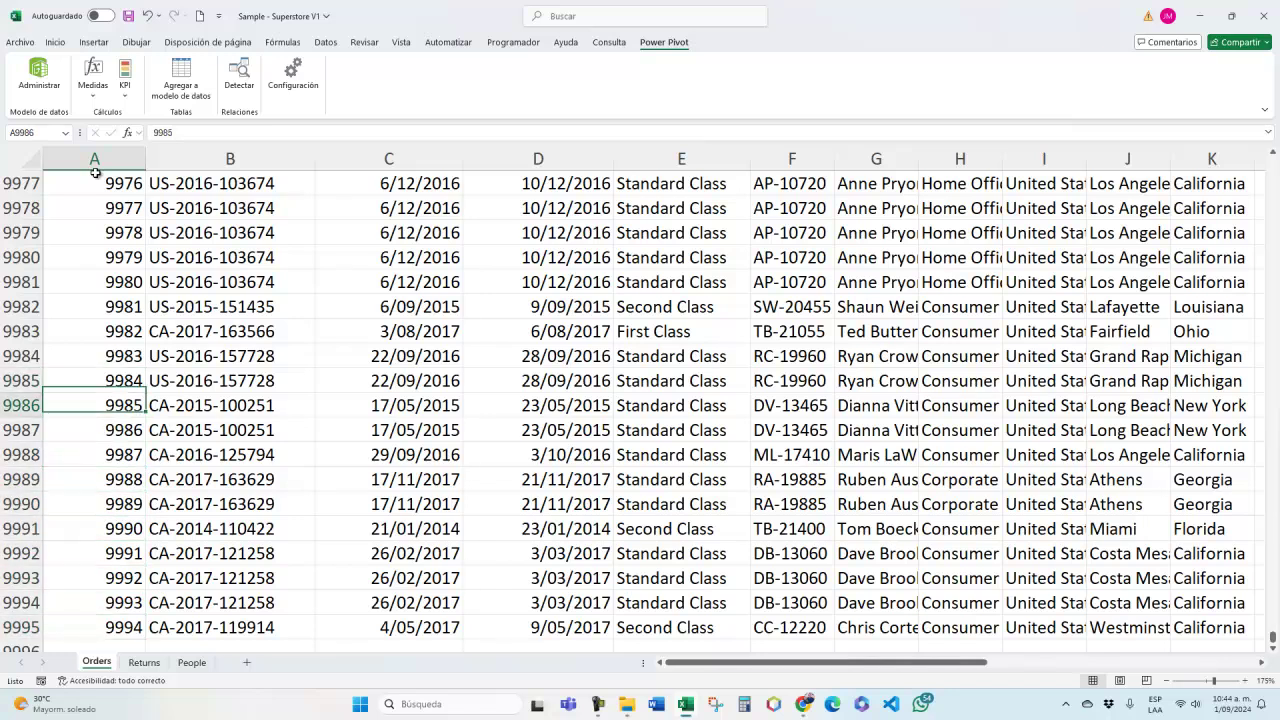
key(Down)
key(Up)
key(Up)
key(ctrl+Up)
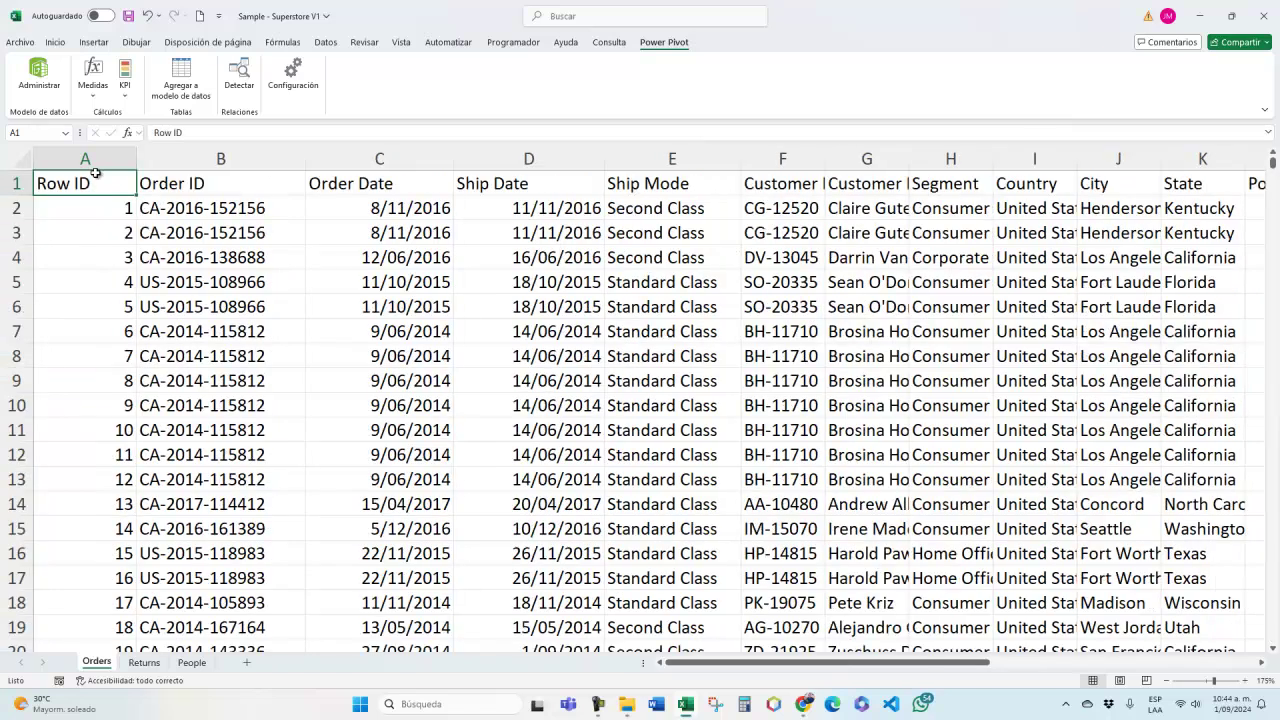
key(ctrl+Down)
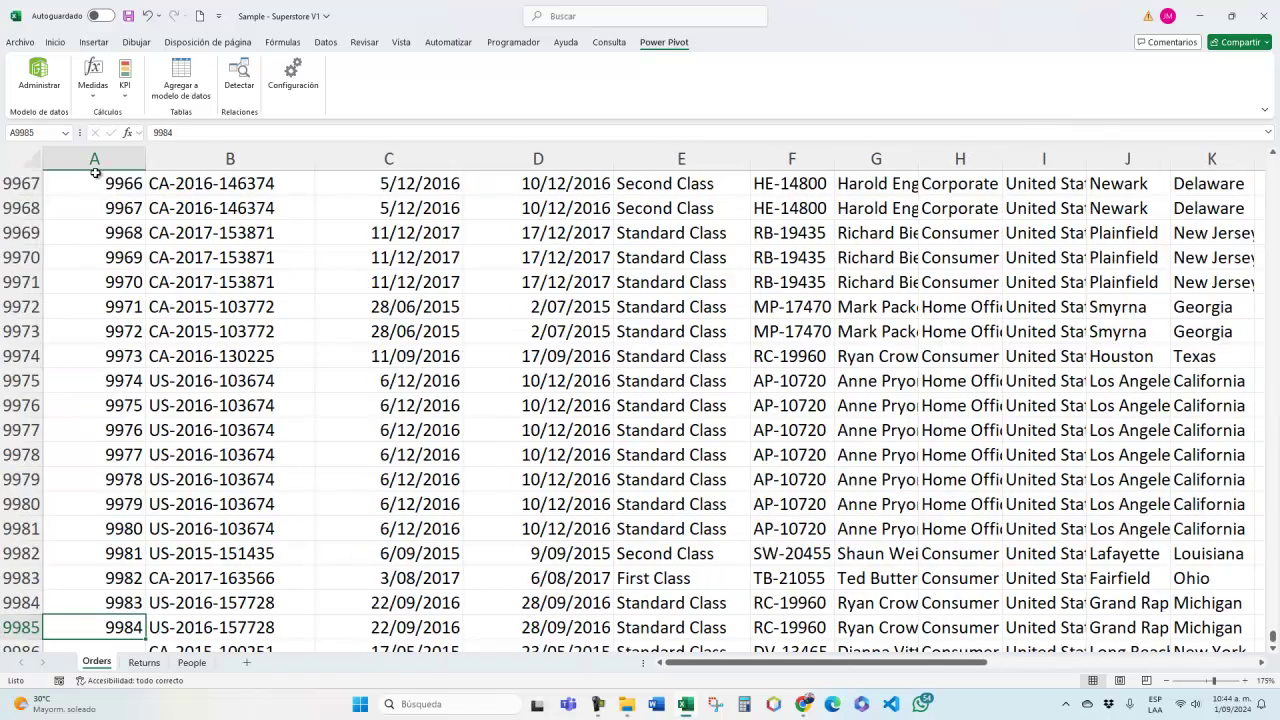
scroll(167, 404, down, 3)
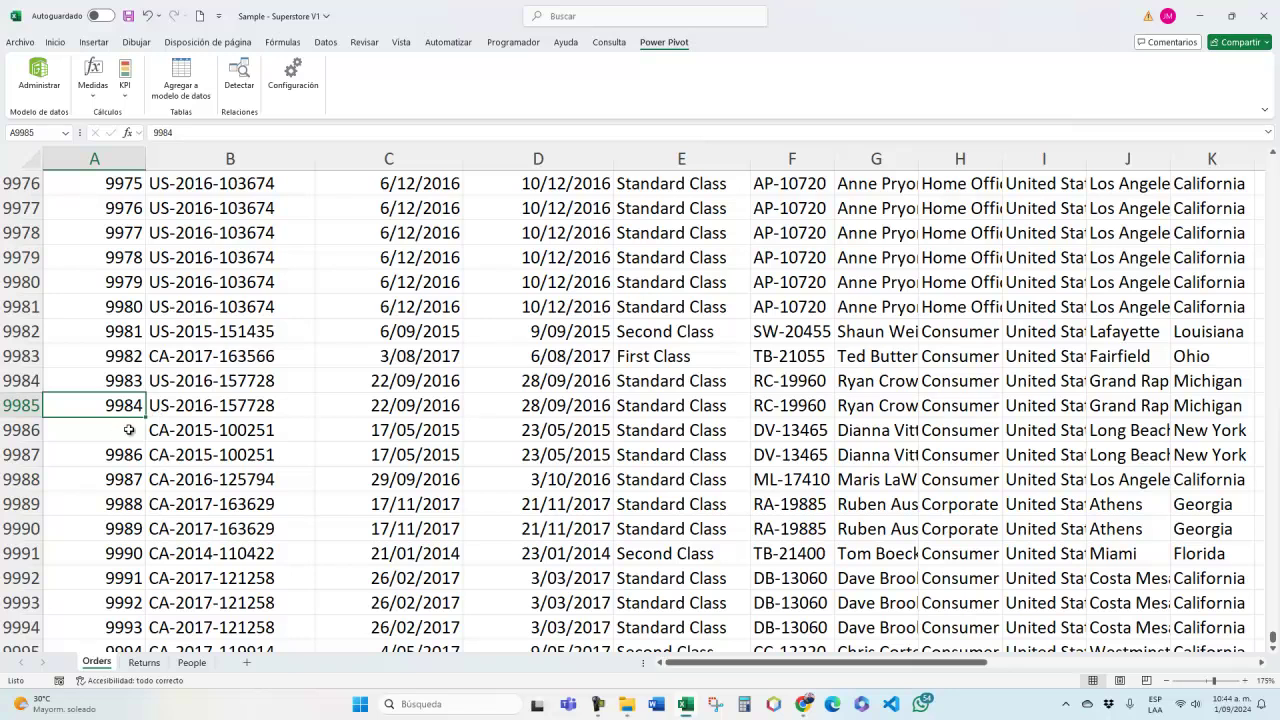
drag(127, 382, 138, 430)
click(135, 430)
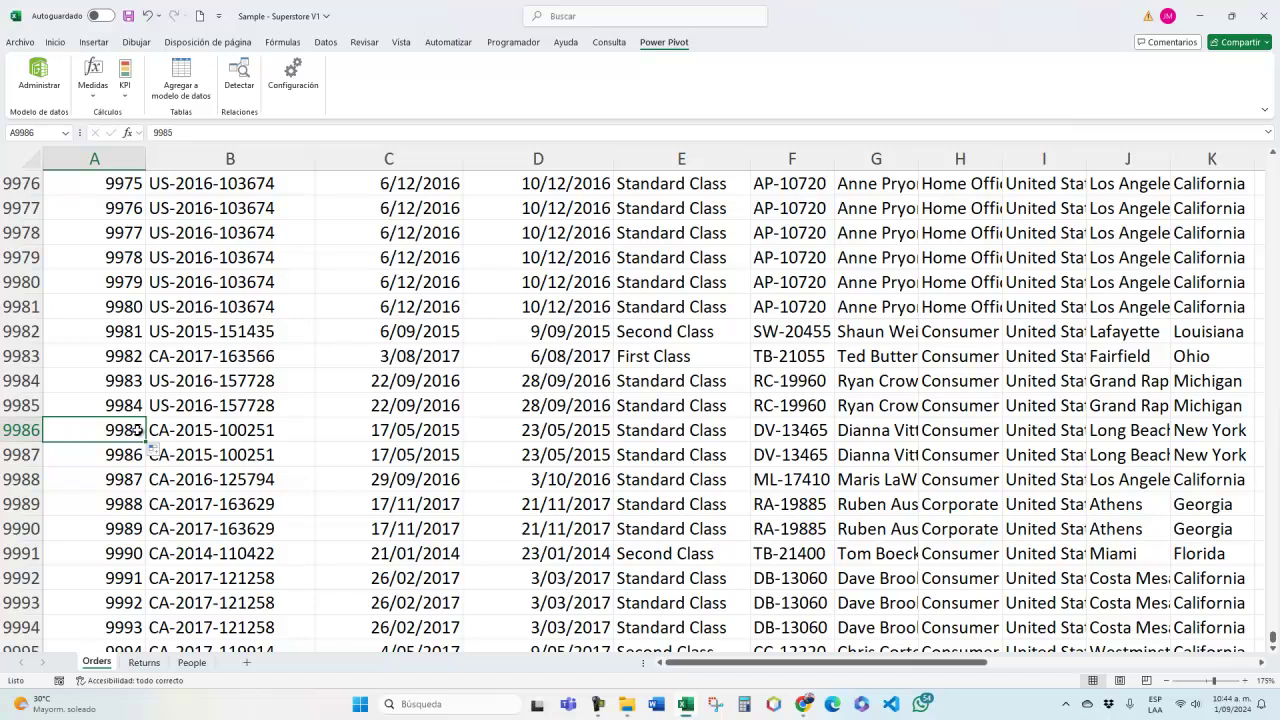
Select the Row ID column from A1, move to the first Order ID in B2, then view Returns
key(ctrl+Home)
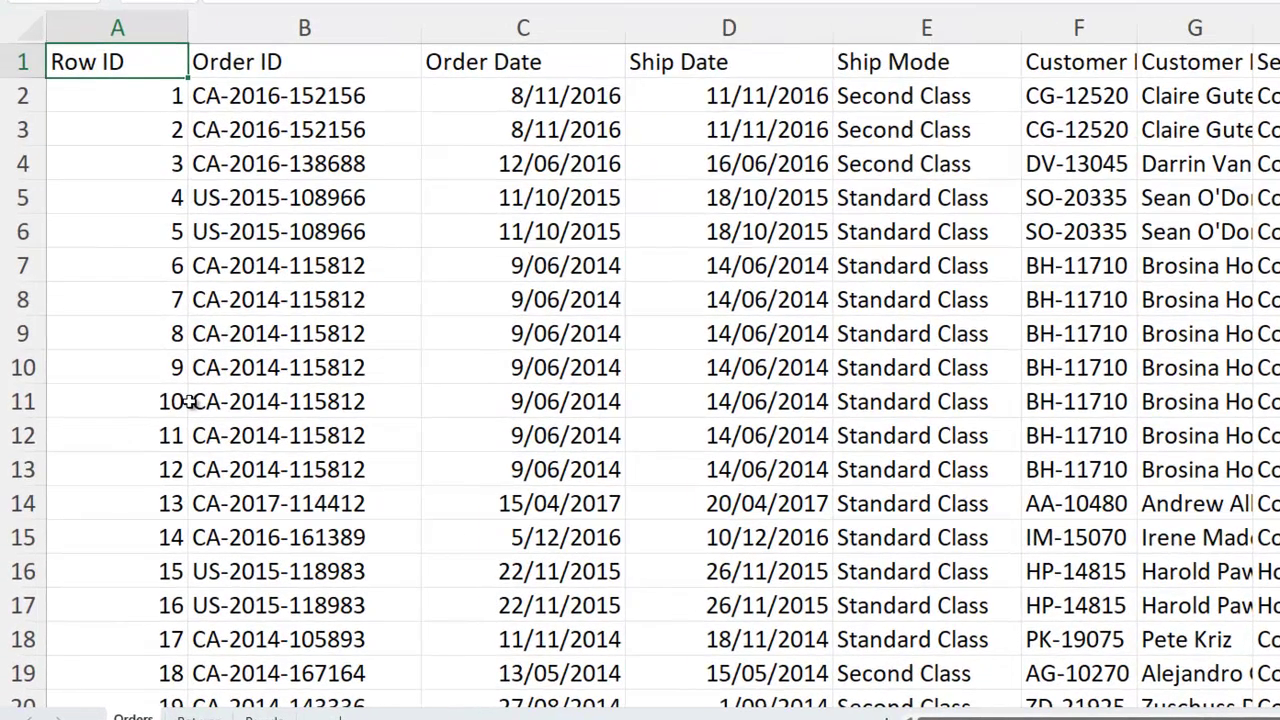
key(ctrl+shift+Down)
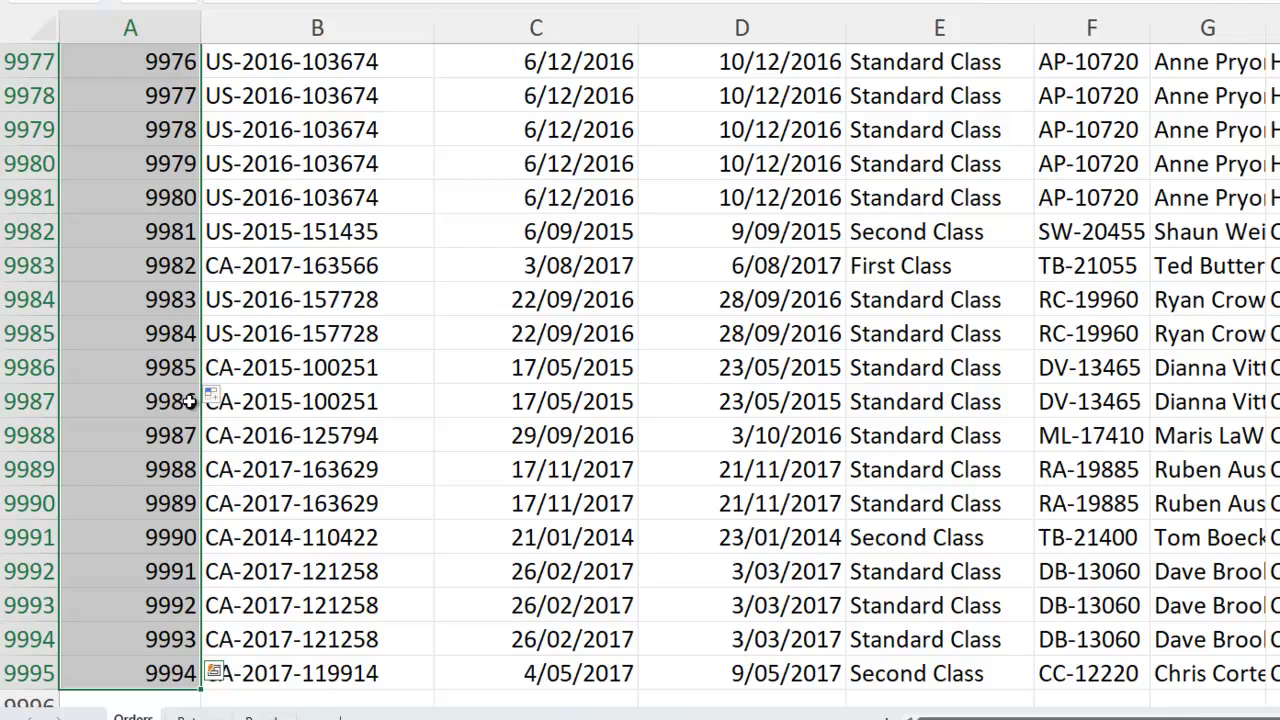
key(ctrl+Home)
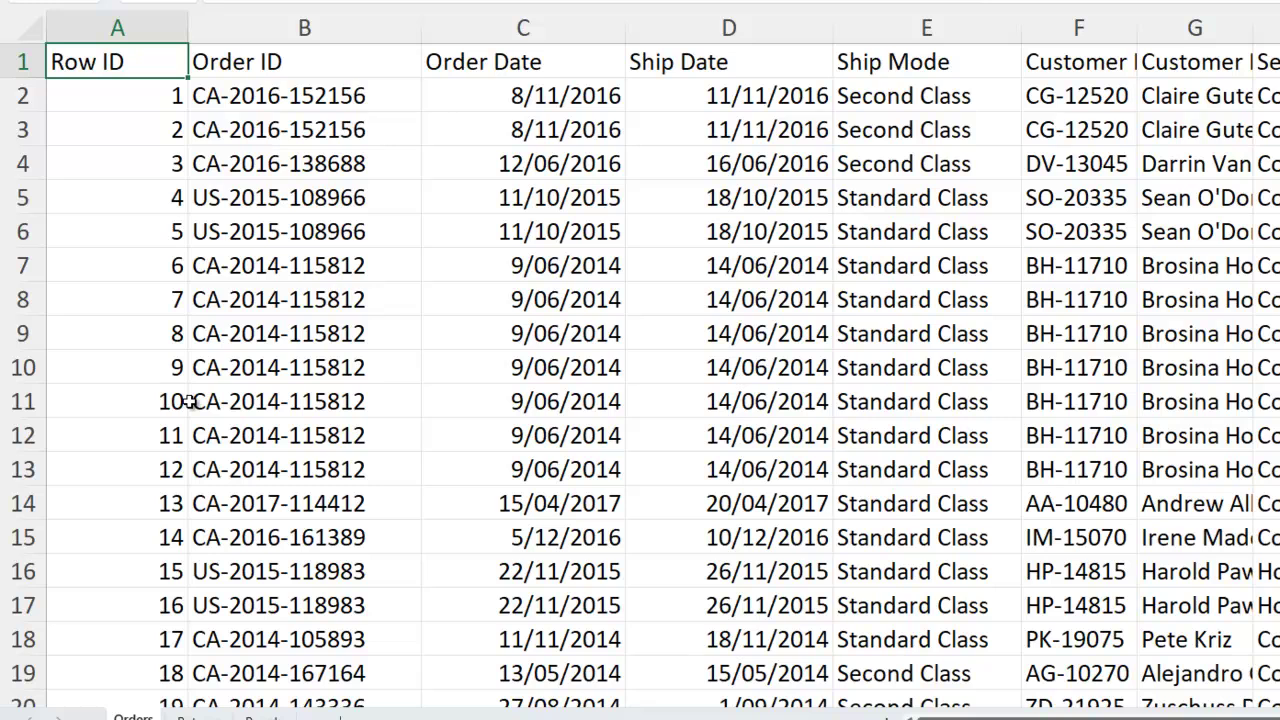
key(Right)
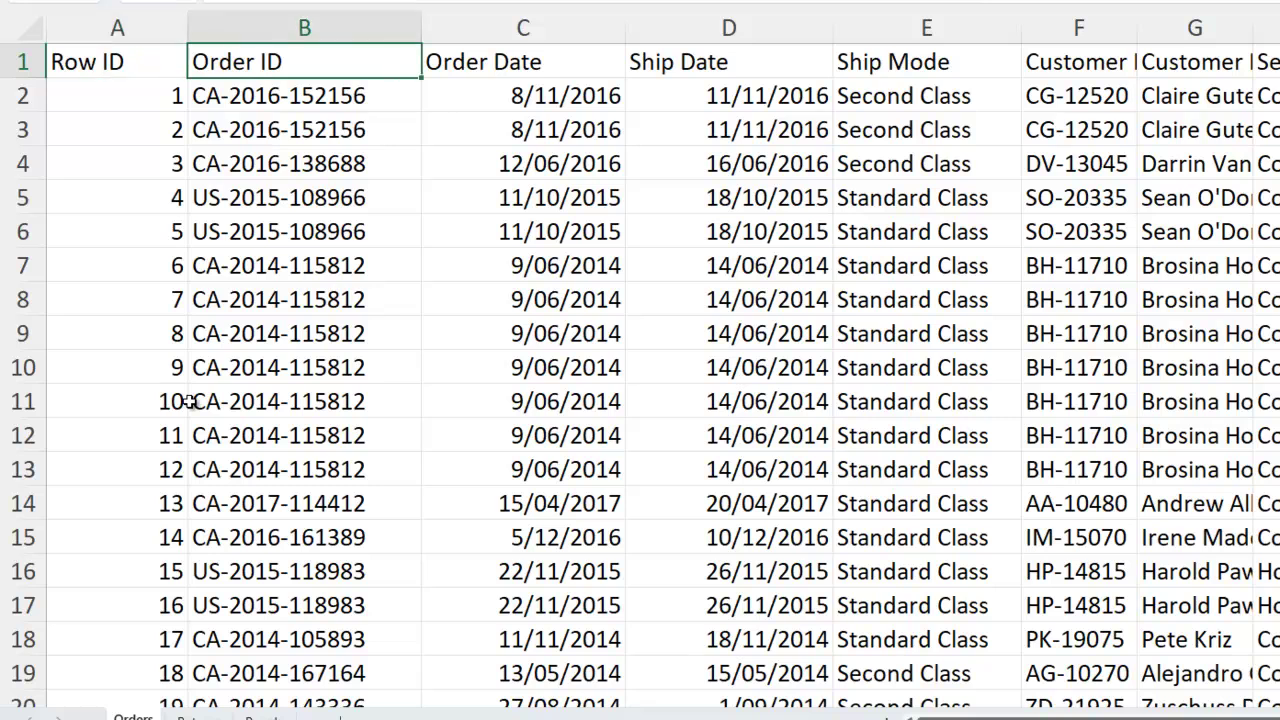
key(Down)
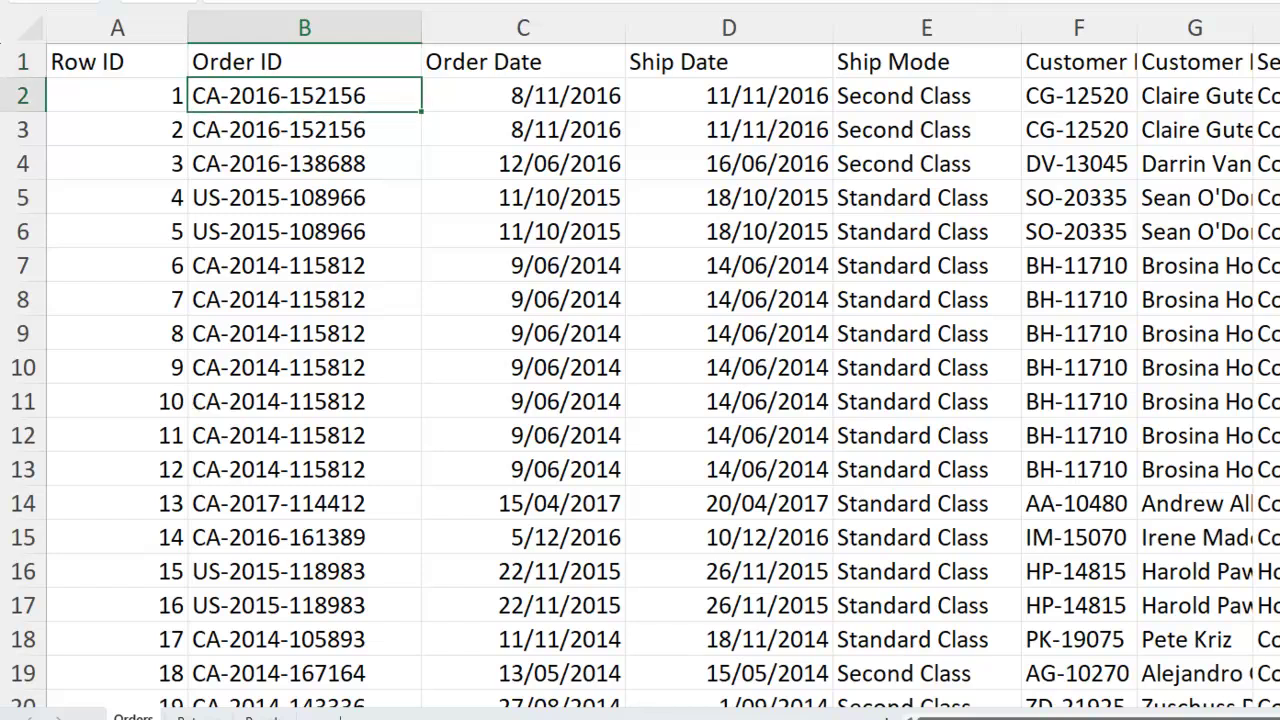
click(198, 716)
click(135, 38)
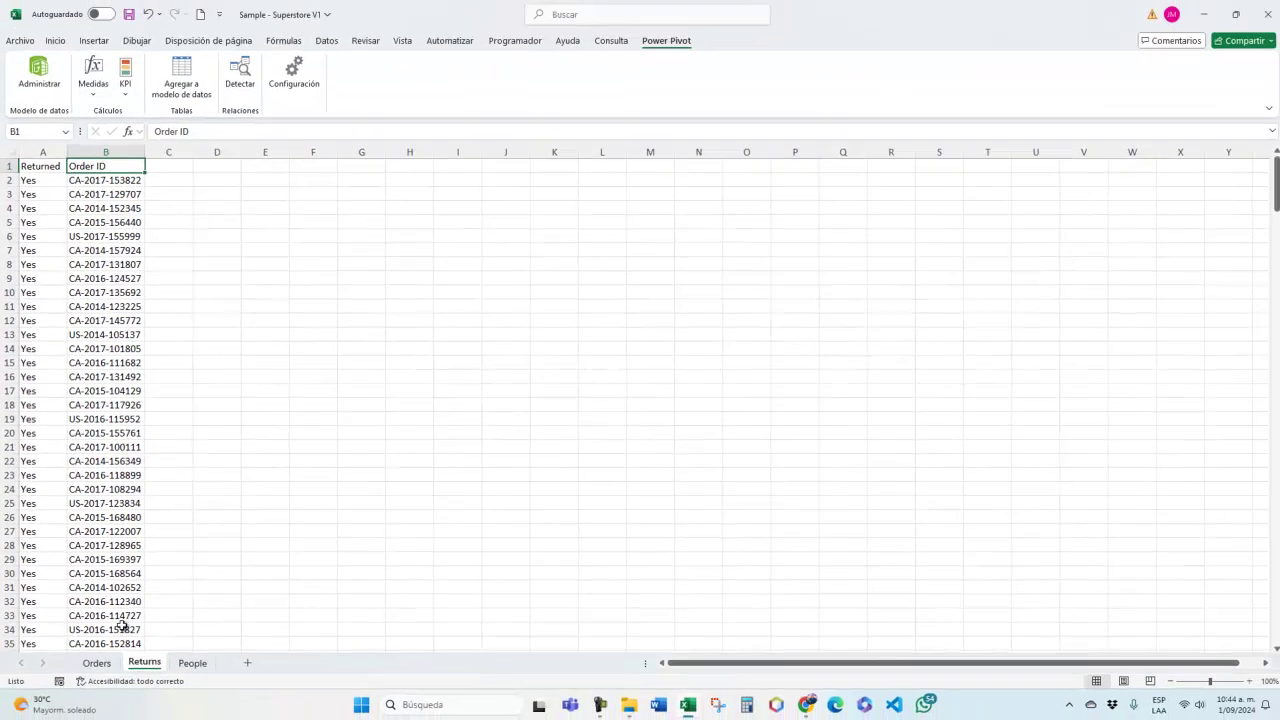
click(105, 665)
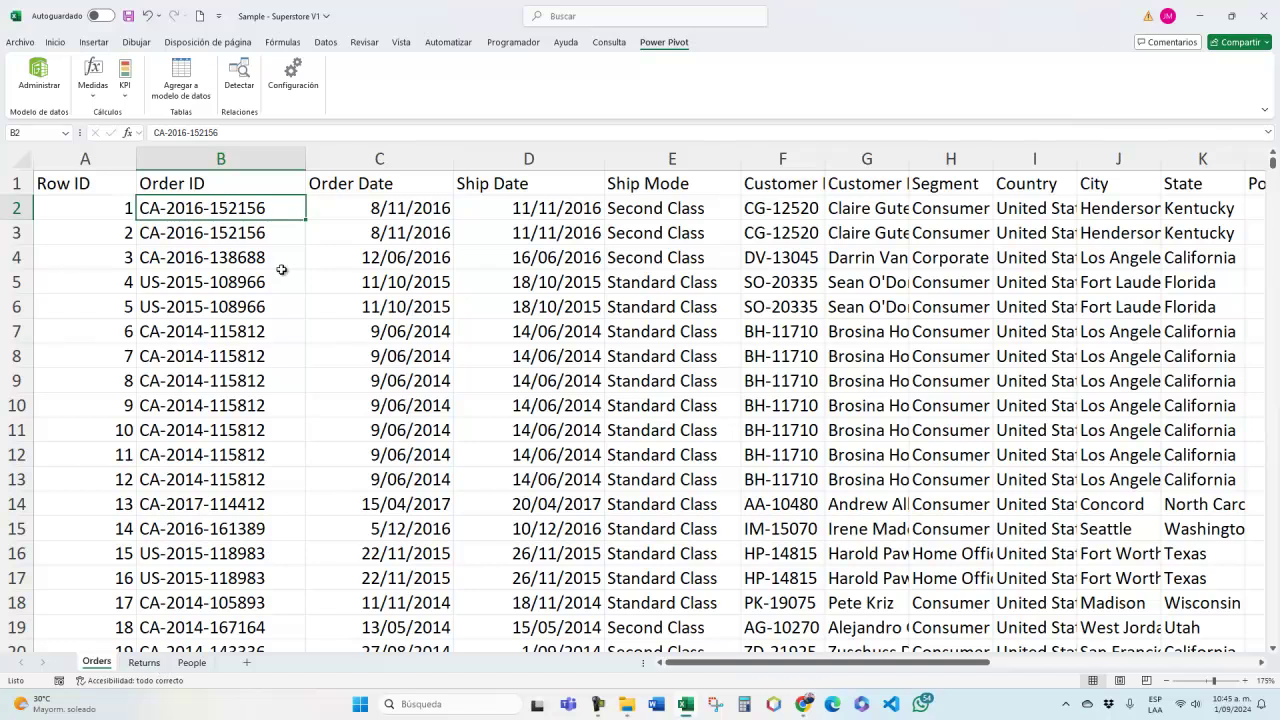
click(368, 183)
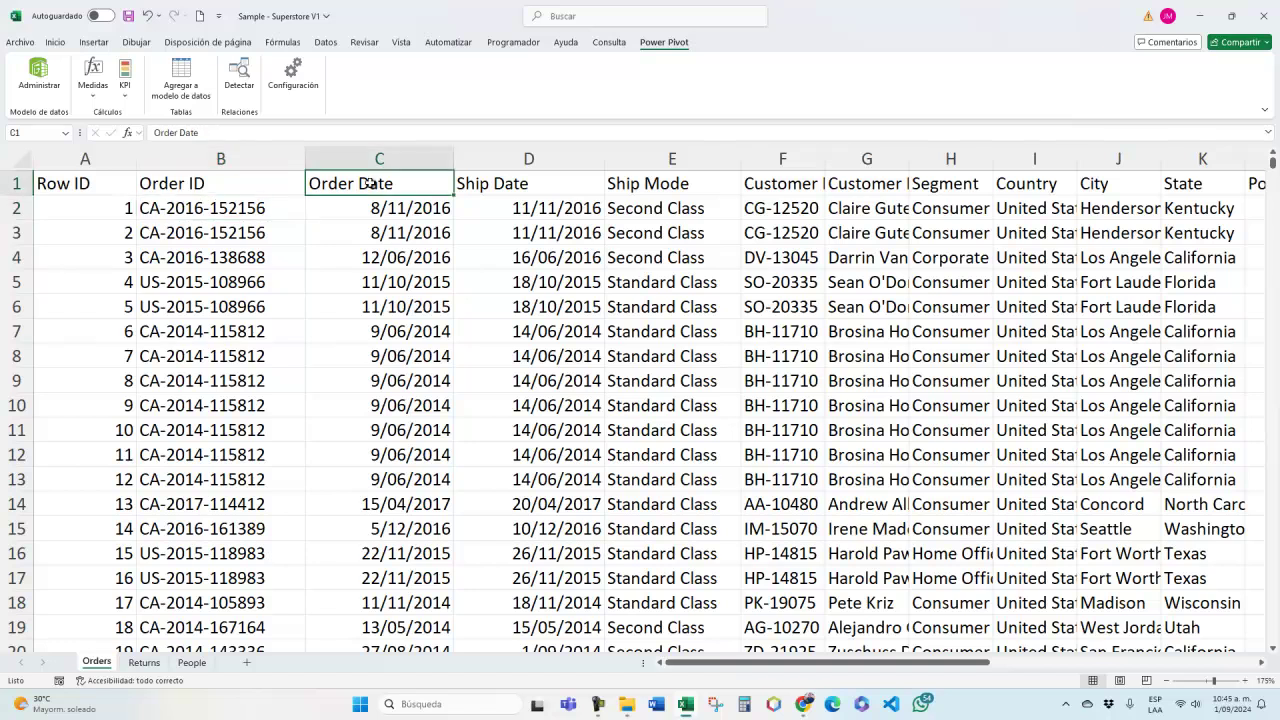
key(ctrl+shift+Down)
key(ctrl+shift+Up)
key(Right)
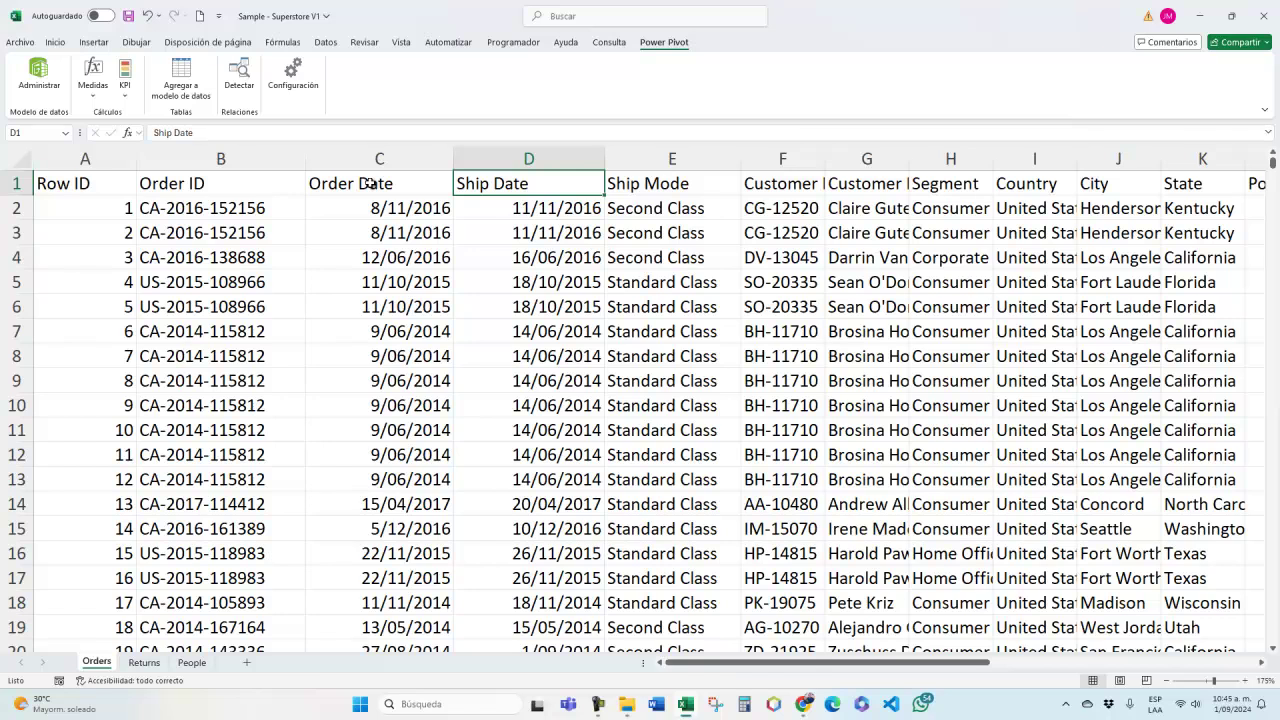
key(Down)
key(Down)
key(Up)
key(Down)
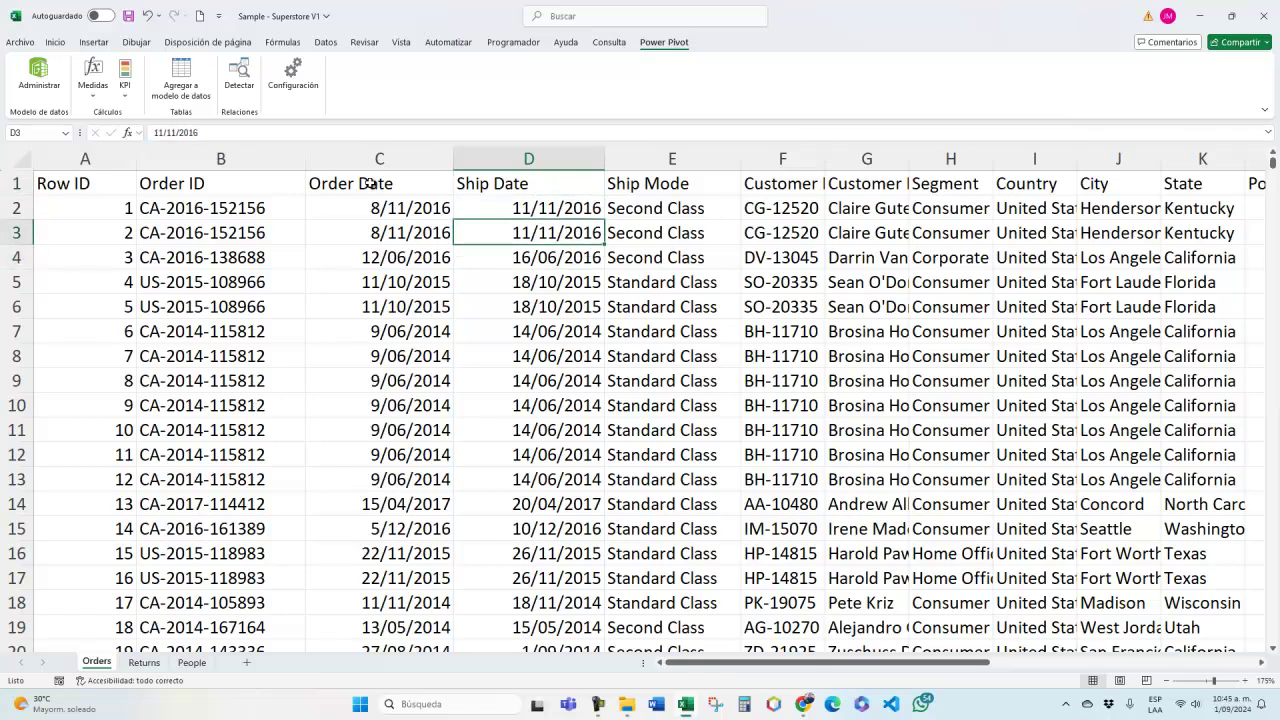
key(Down)
key(ctrl+Down)
key(ctrl+Up)
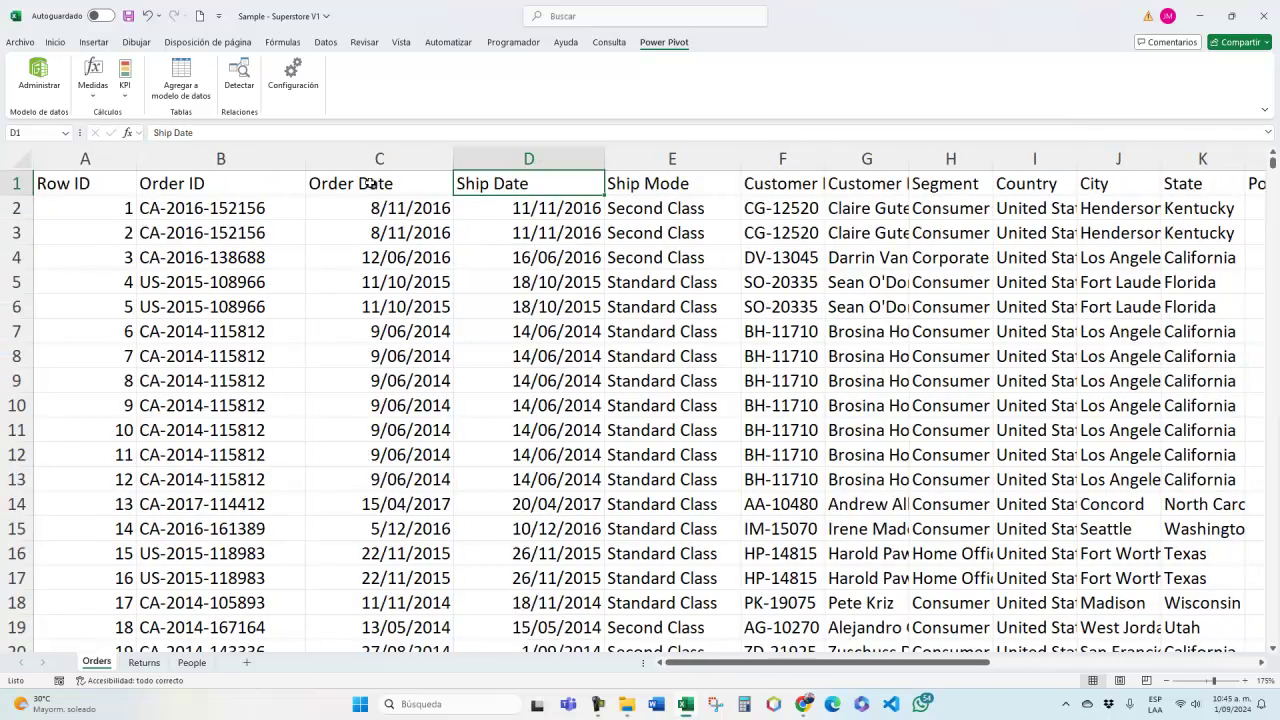
key(Right)
key(Right)
key(Right)
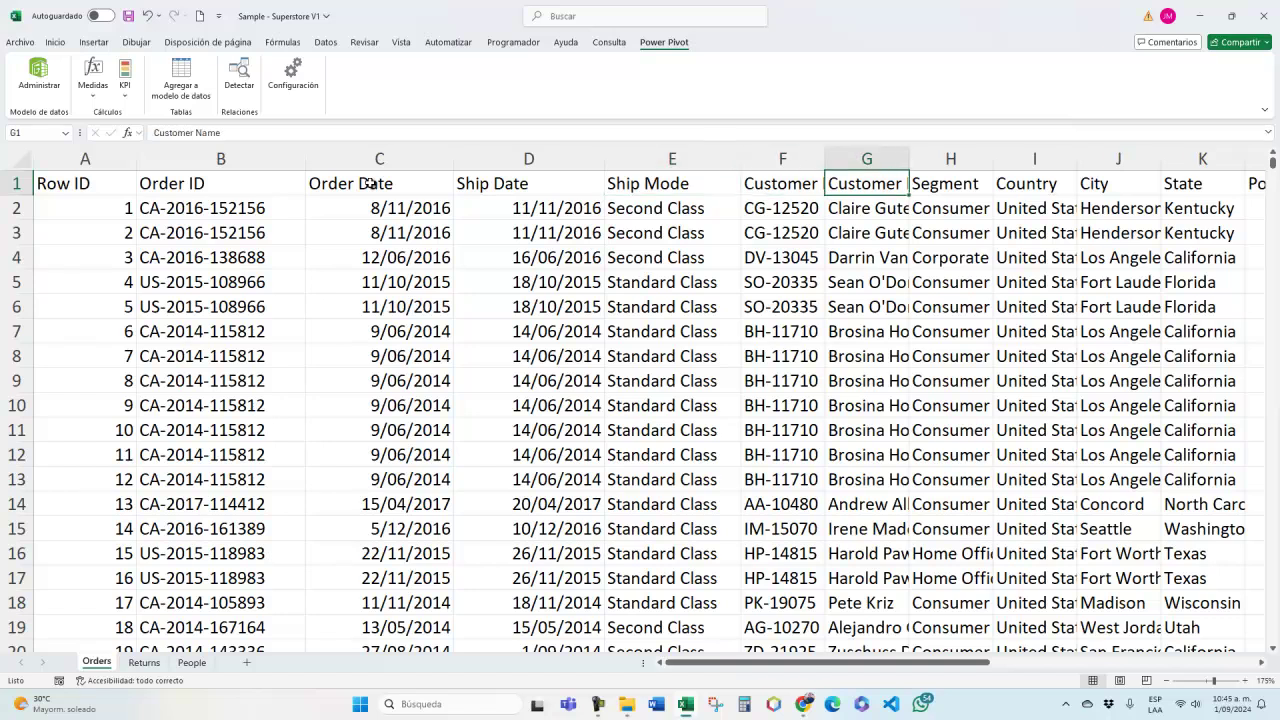
key(Right)
key(Right)
key(Left)
key(Left)
key(Left)
key(Left)
key(Right)
key(Right)
key(Right)
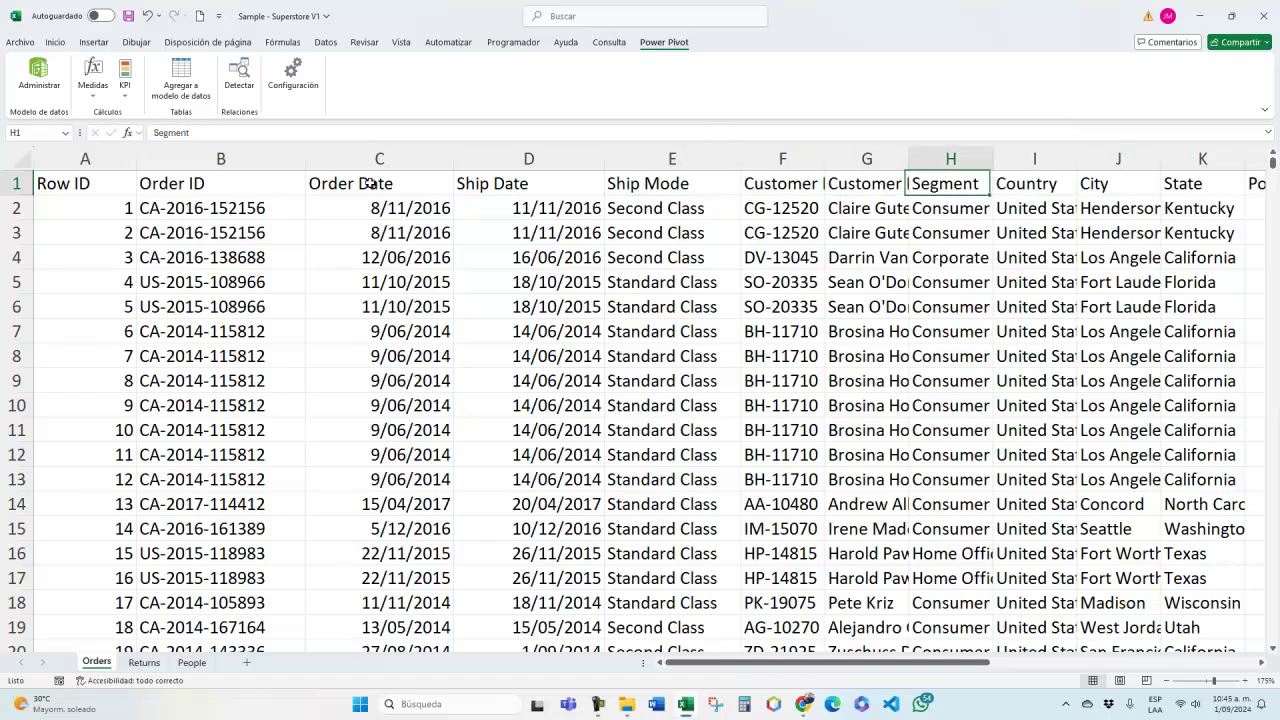
key(Right)
key(Right)
key(Right)
key(Right)
key(Right)
key(Left)
key(Left)
key(Left)
key(Left)
key(Left)
key(Left)
key(Left)
key(Left)
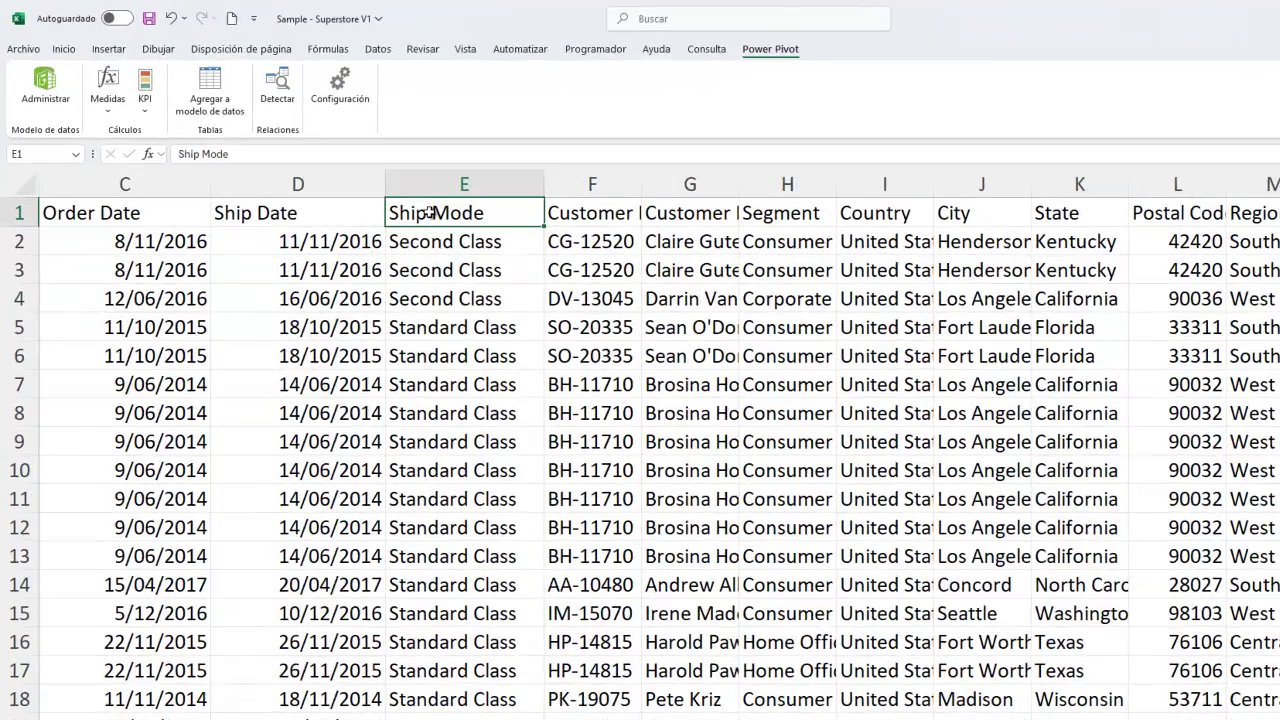
key(Left)
key(Left)
key(Left)
key(Left)
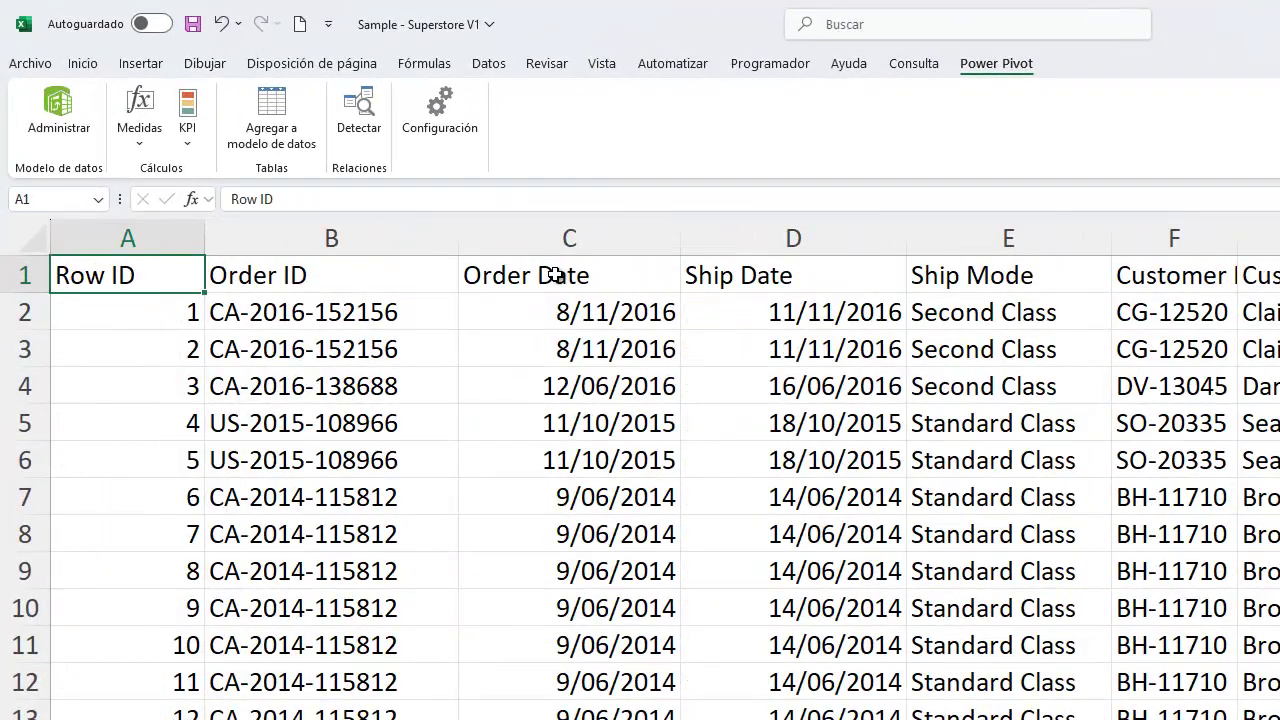
key(Right)
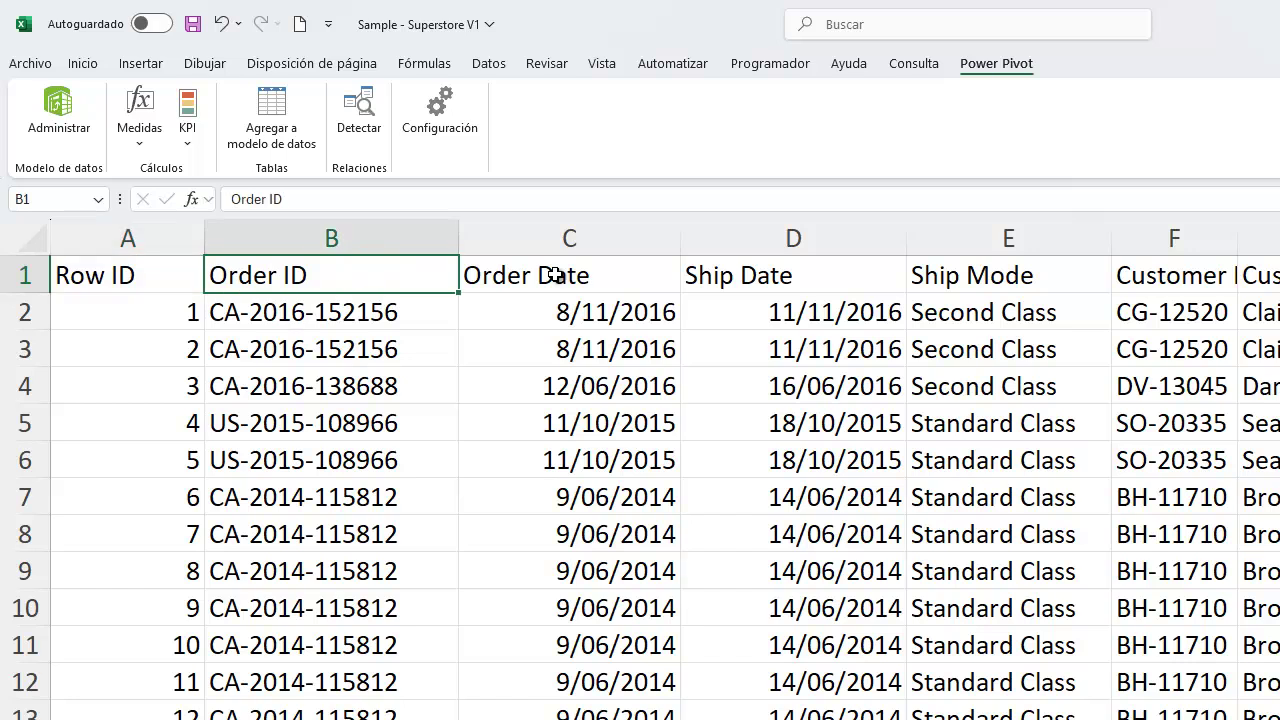
key(Left)
key(Down)
key(Down)
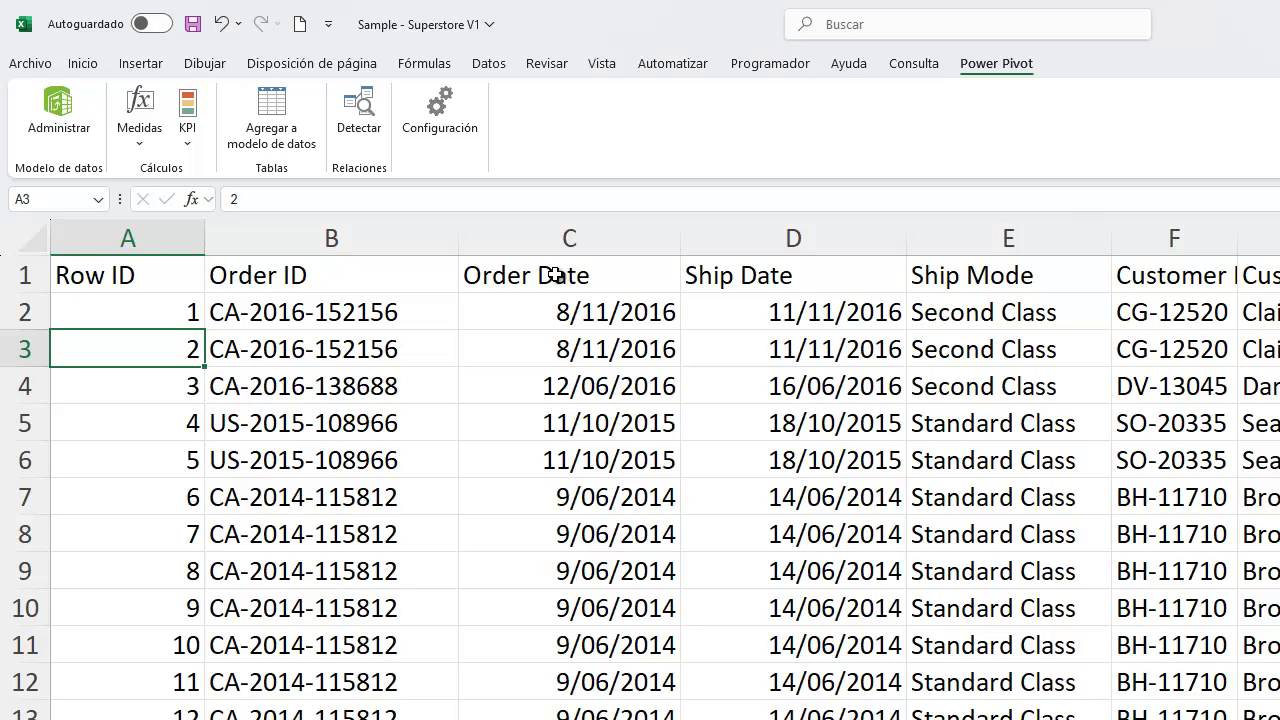
key(Up)
key(Up)
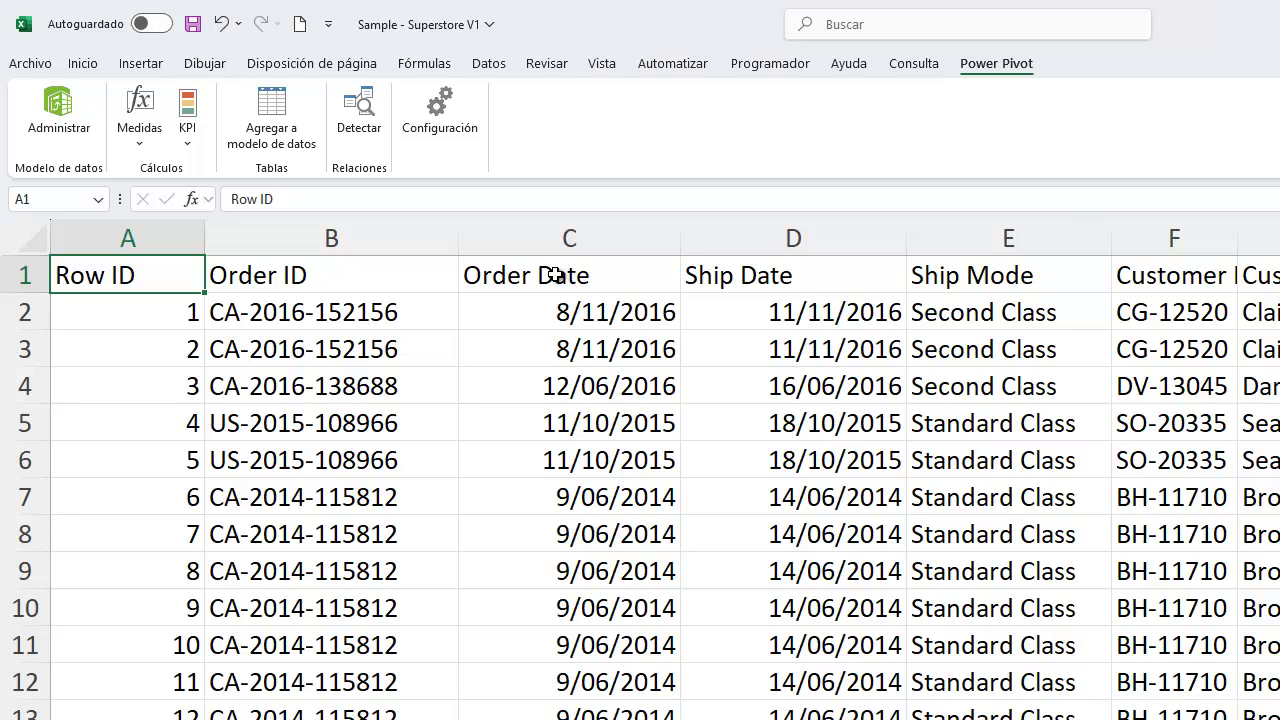
key(Right)
key(Right)
key(Right)
key(Left)
key(Down)
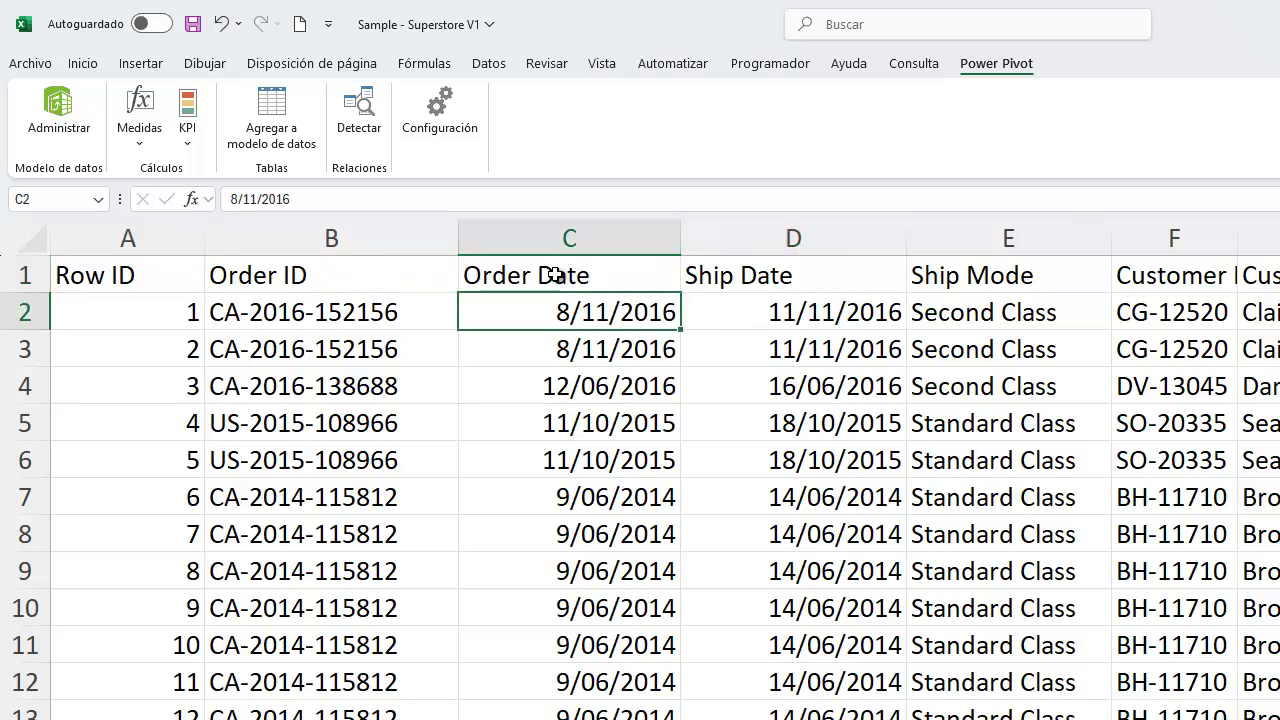
Show Order Dates C2:C5 in General format as serial numbers
key(shift+Down)
key(shift+Down)
key(shift+Down)
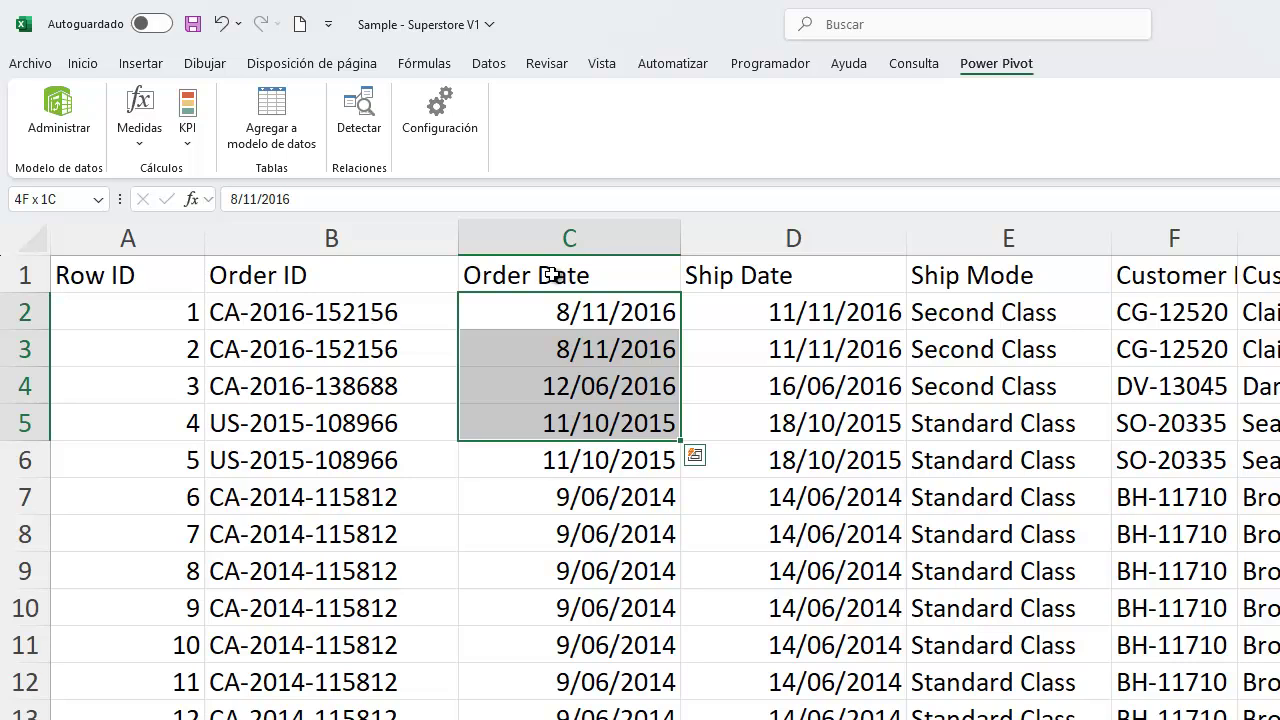
click(80, 62)
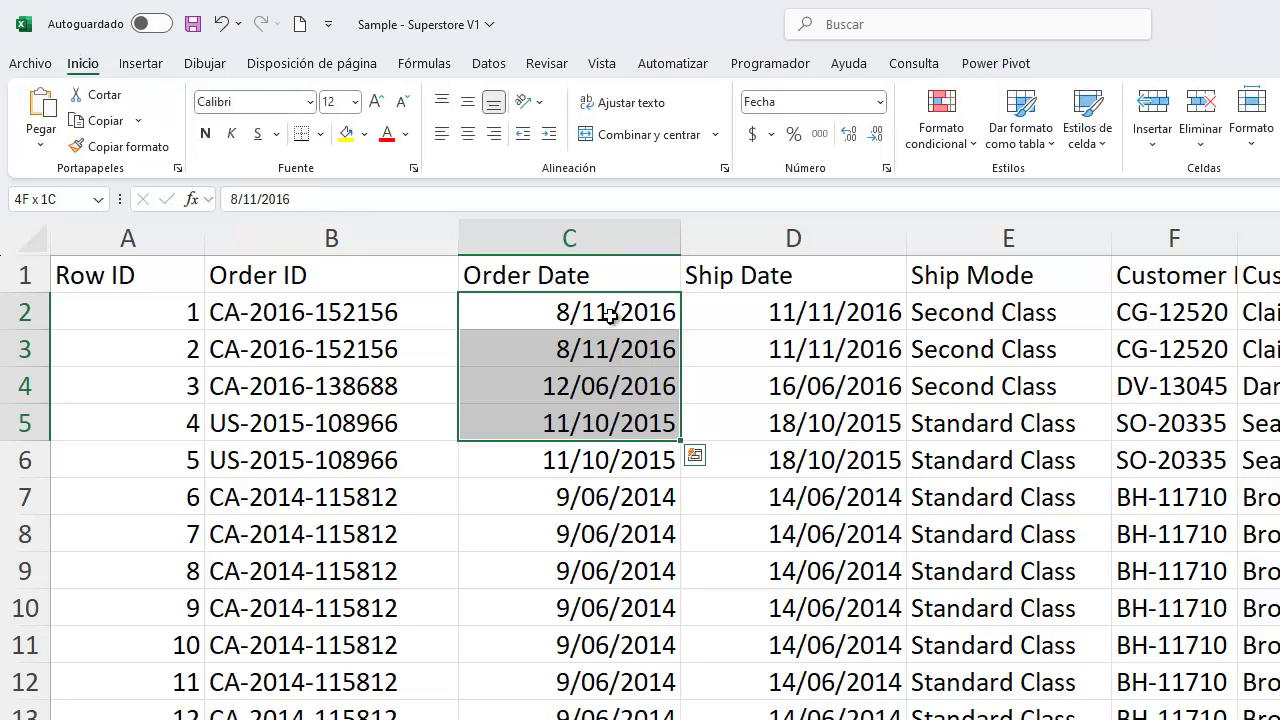
click(880, 103)
click(850, 138)
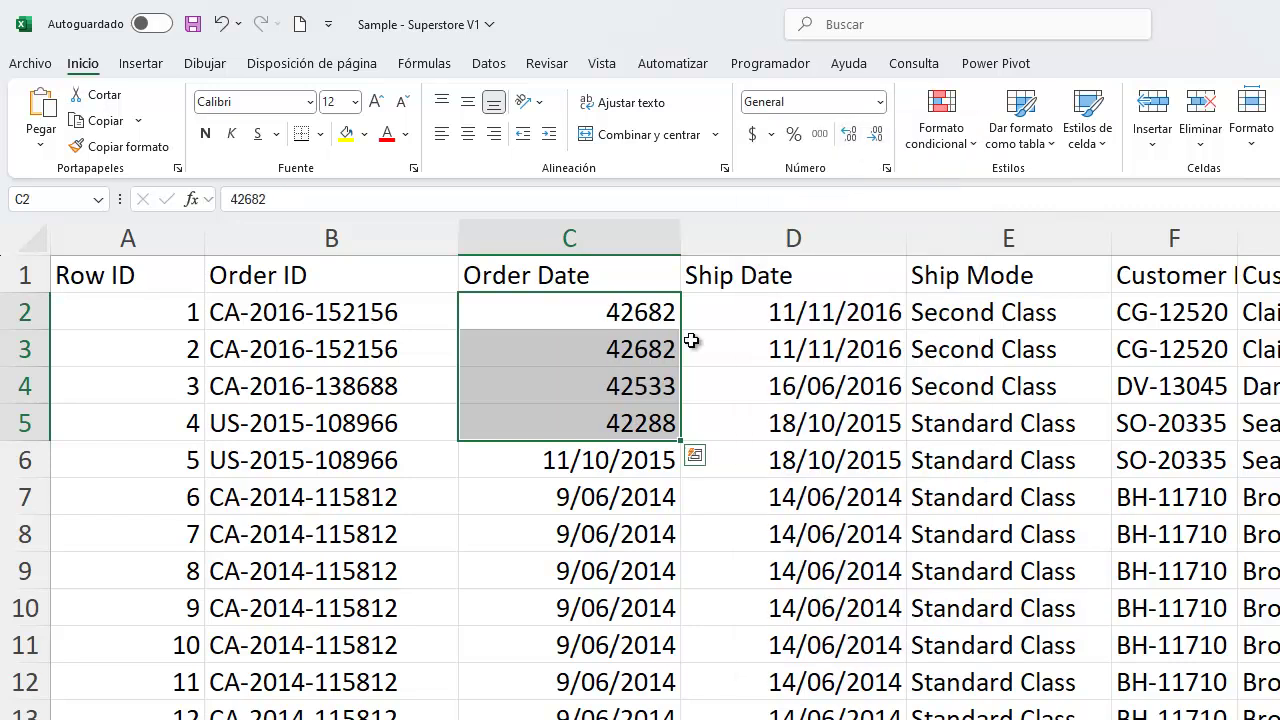
Copy C6's date format onto C2:C5 so they display as dates again
click(621, 450)
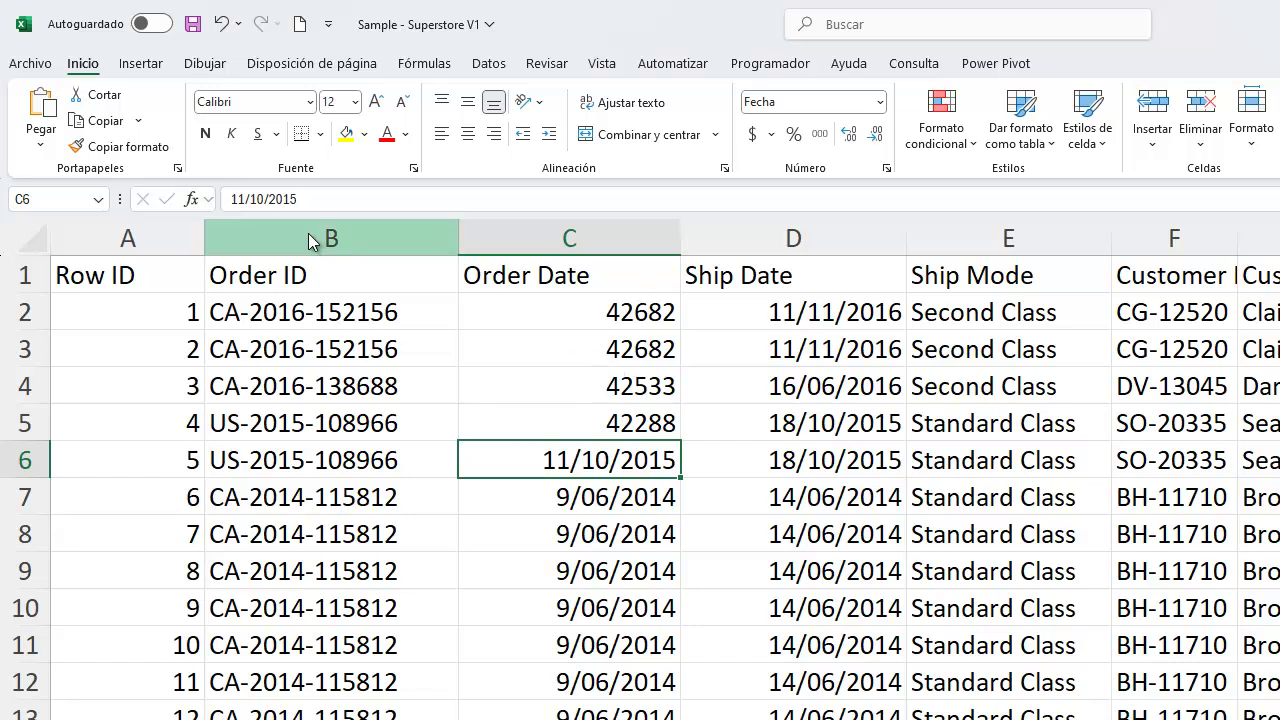
click(115, 149)
drag(614, 306, 600, 418)
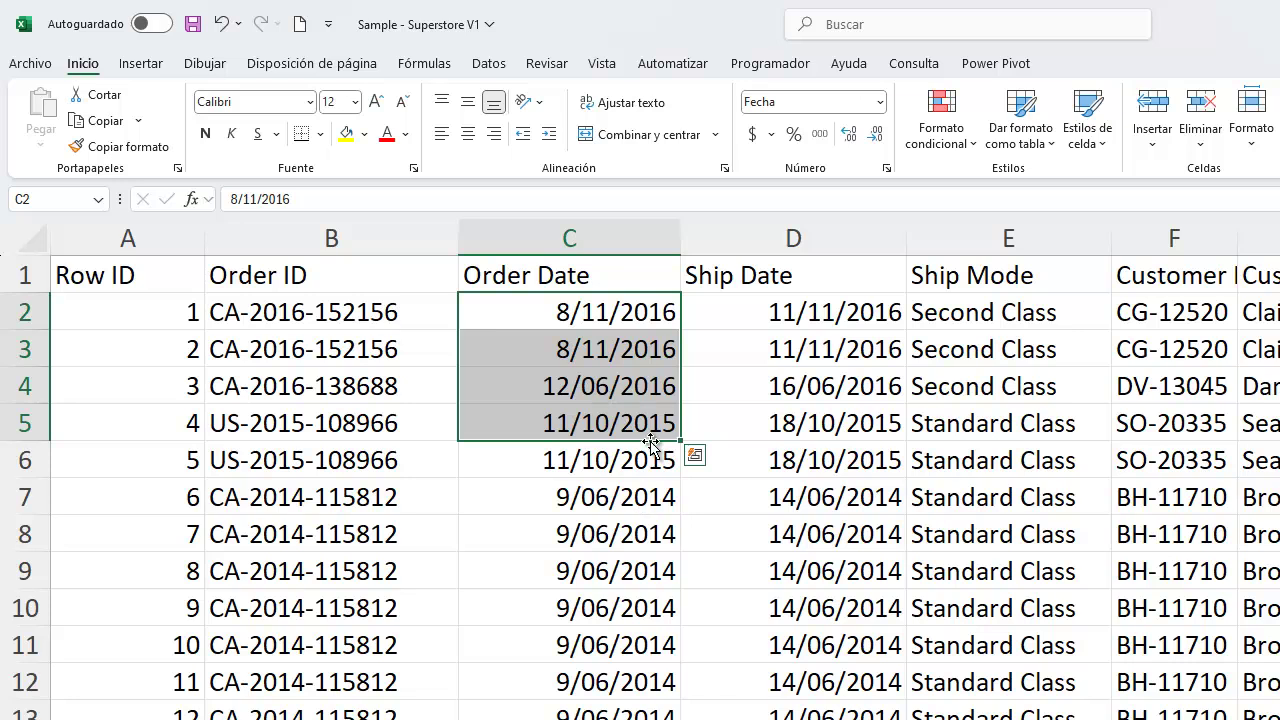
Go from the Ship Date header to Customer ID and widen column F to fit it
click(824, 281)
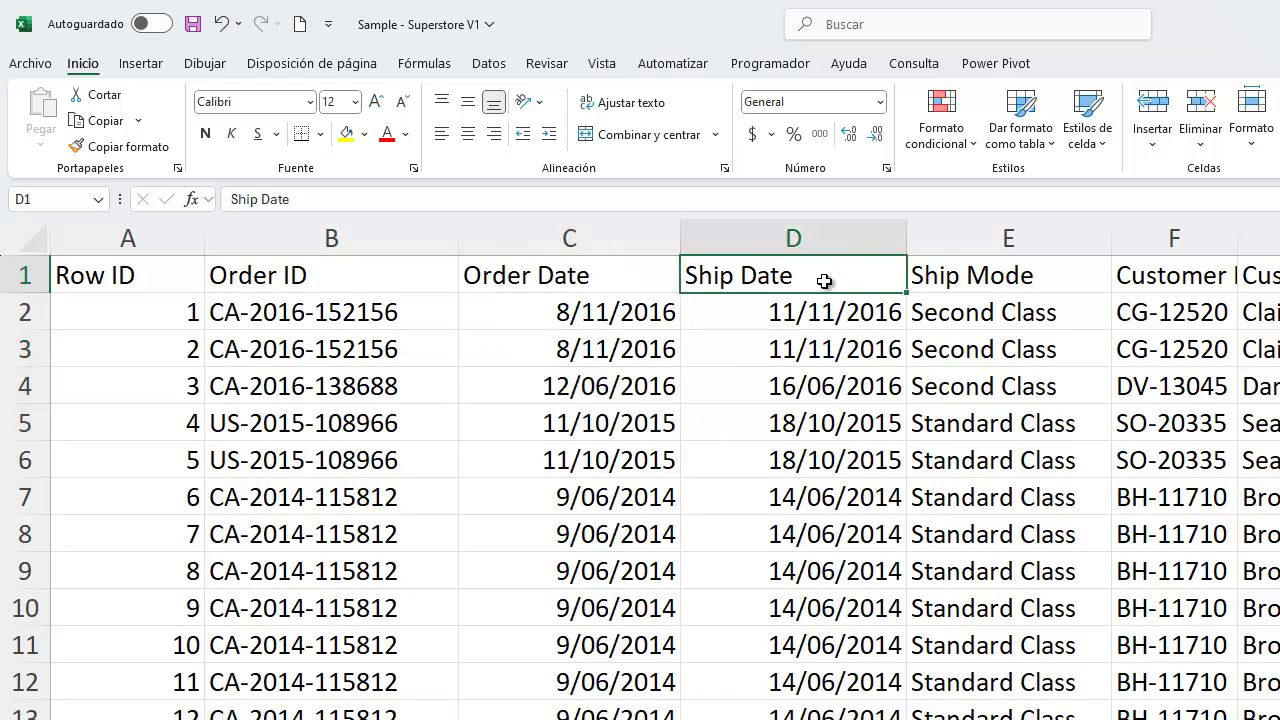
key(Right)
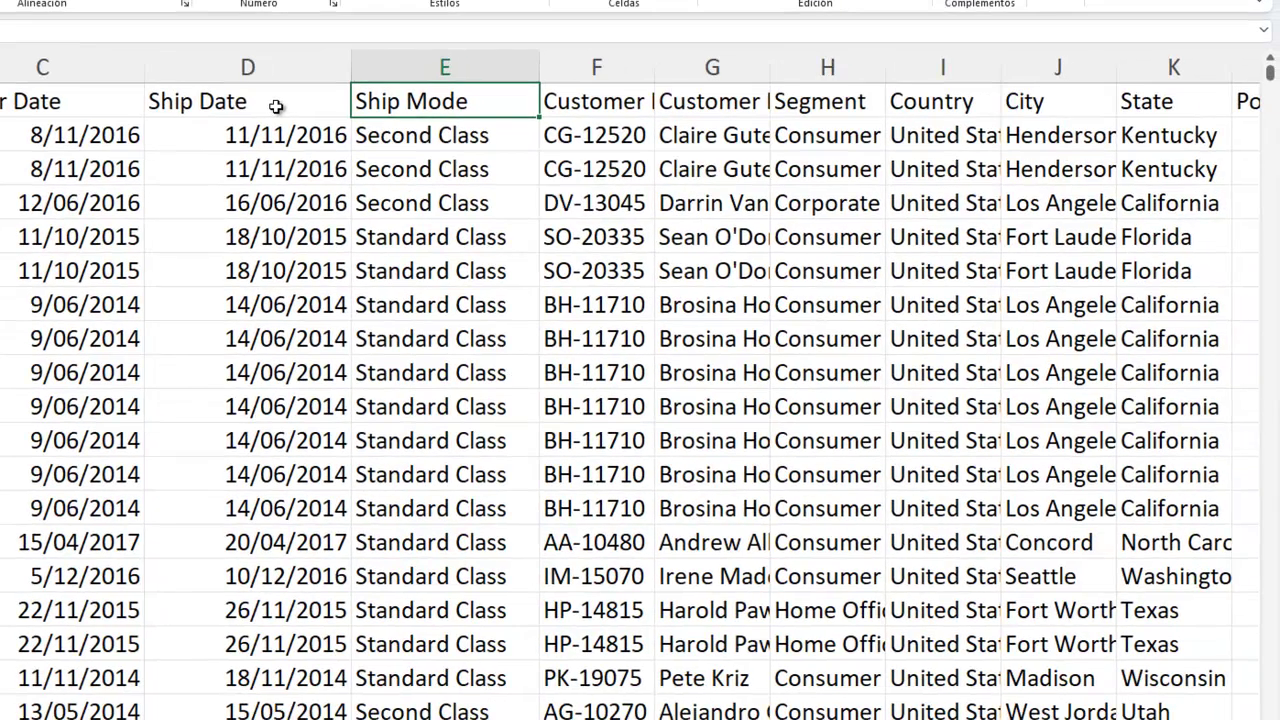
key(Right)
key(Right)
key(Left)
key(Left)
key(Right)
key(Right)
key(Right)
key(Left)
key(Left)
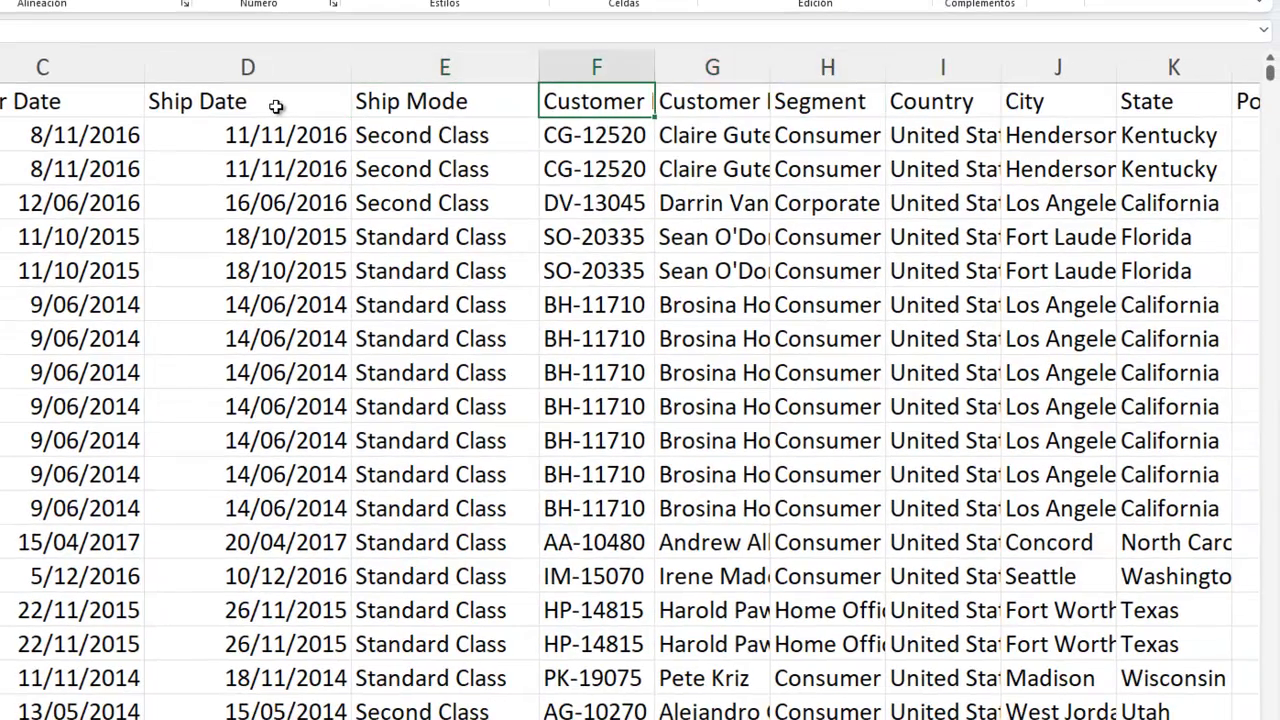
drag(655, 67, 743, 90)
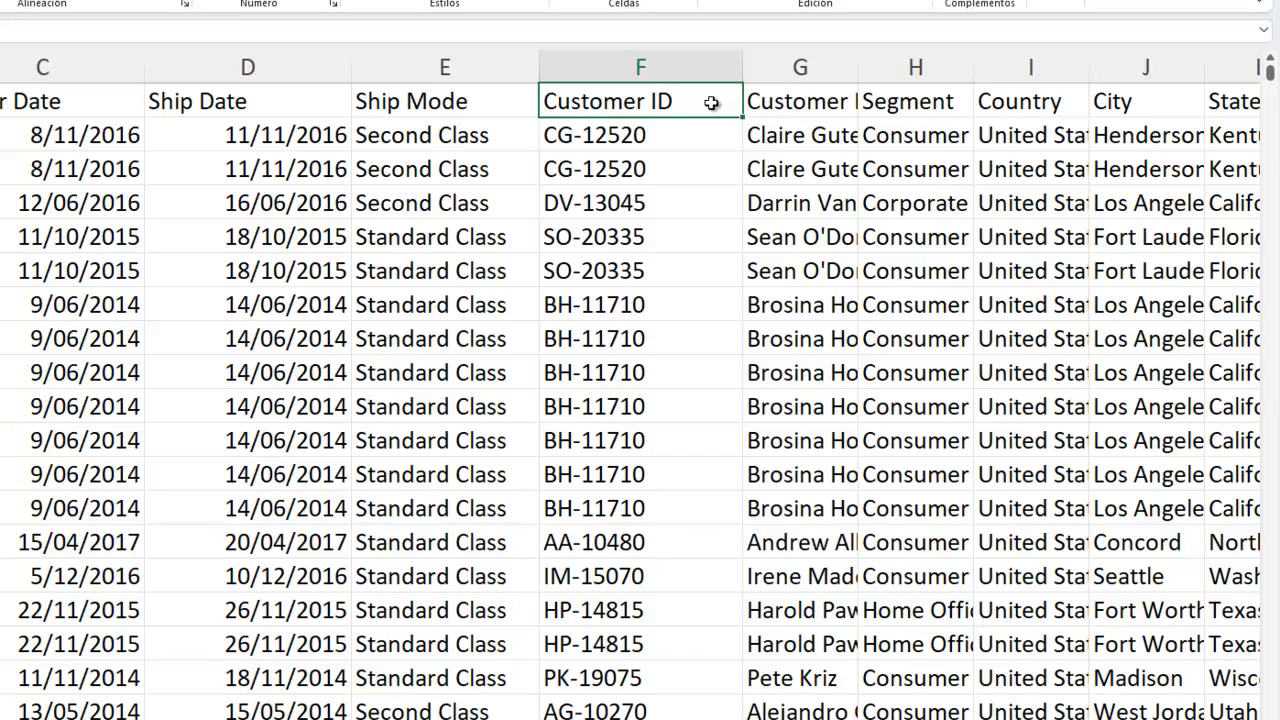
Step along the headers through City, Country, Postal Code and Region to Product ID
key(Right)
key(Right)
key(Right)
key(Right)
key(Right)
key(Right)
key(Right)
key(Right)
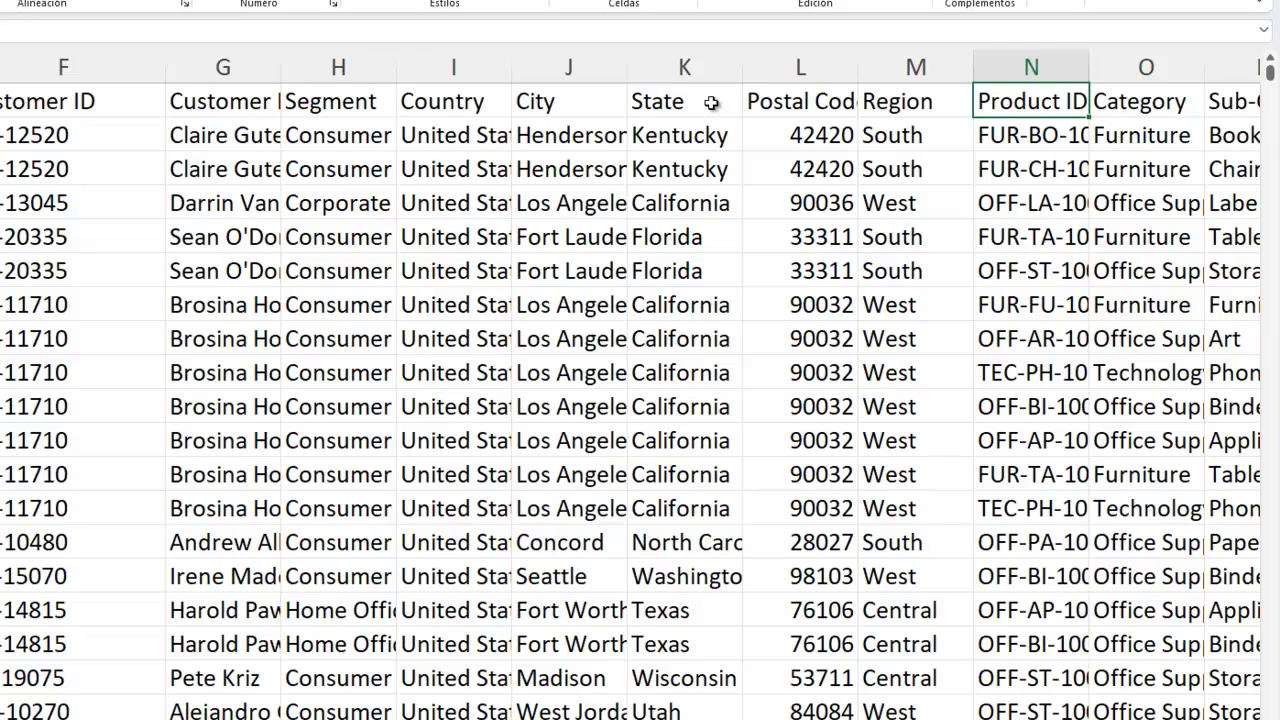
key(Left)
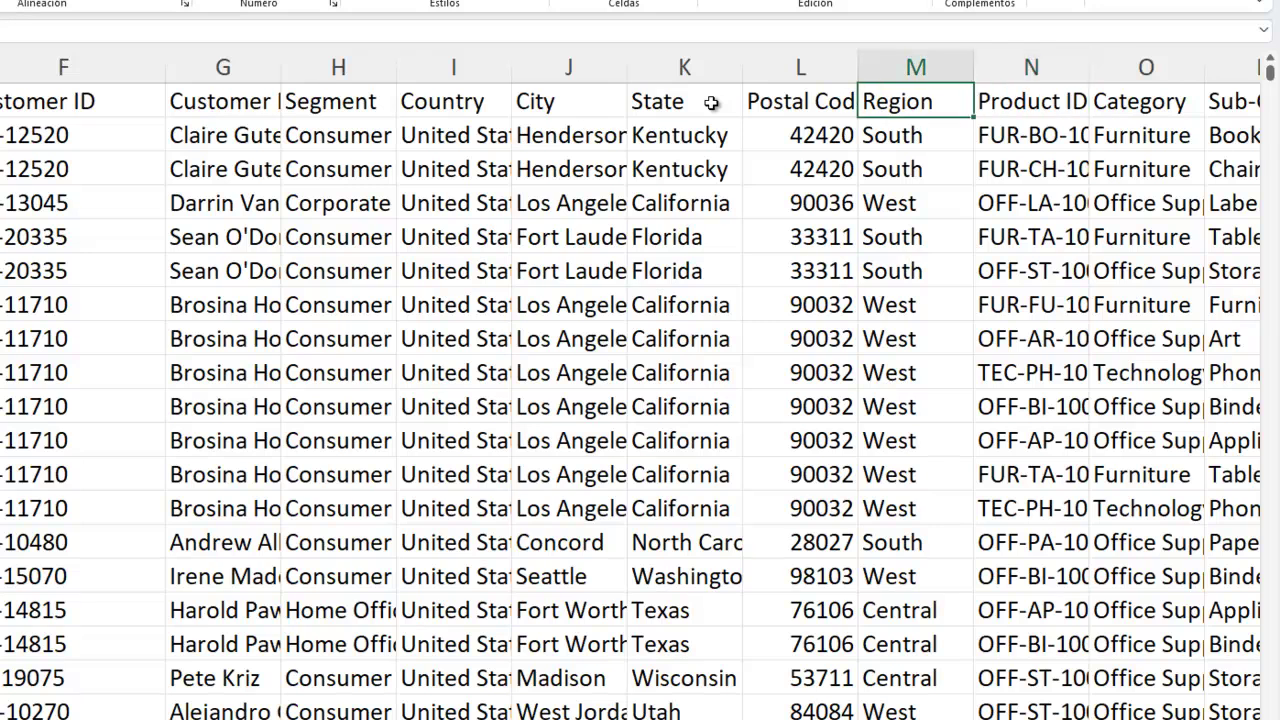
key(Left)
key(Left)
key(Left)
key(Right)
key(Left)
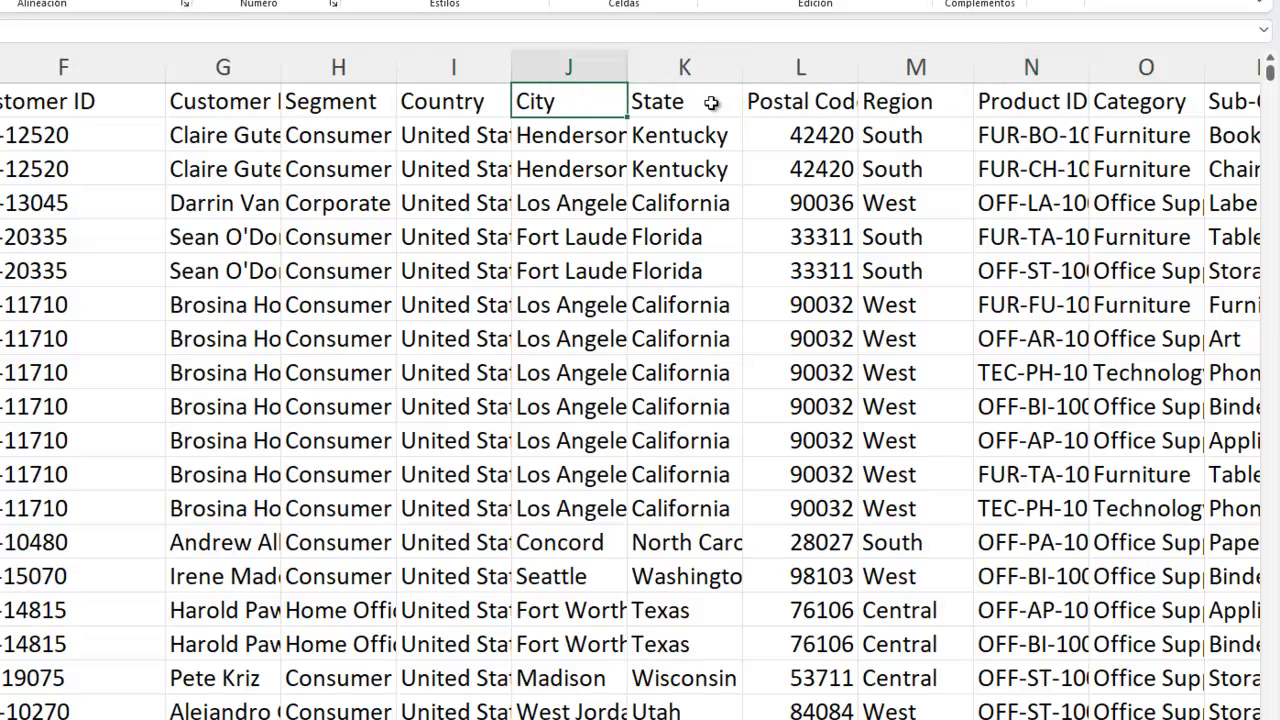
key(Left)
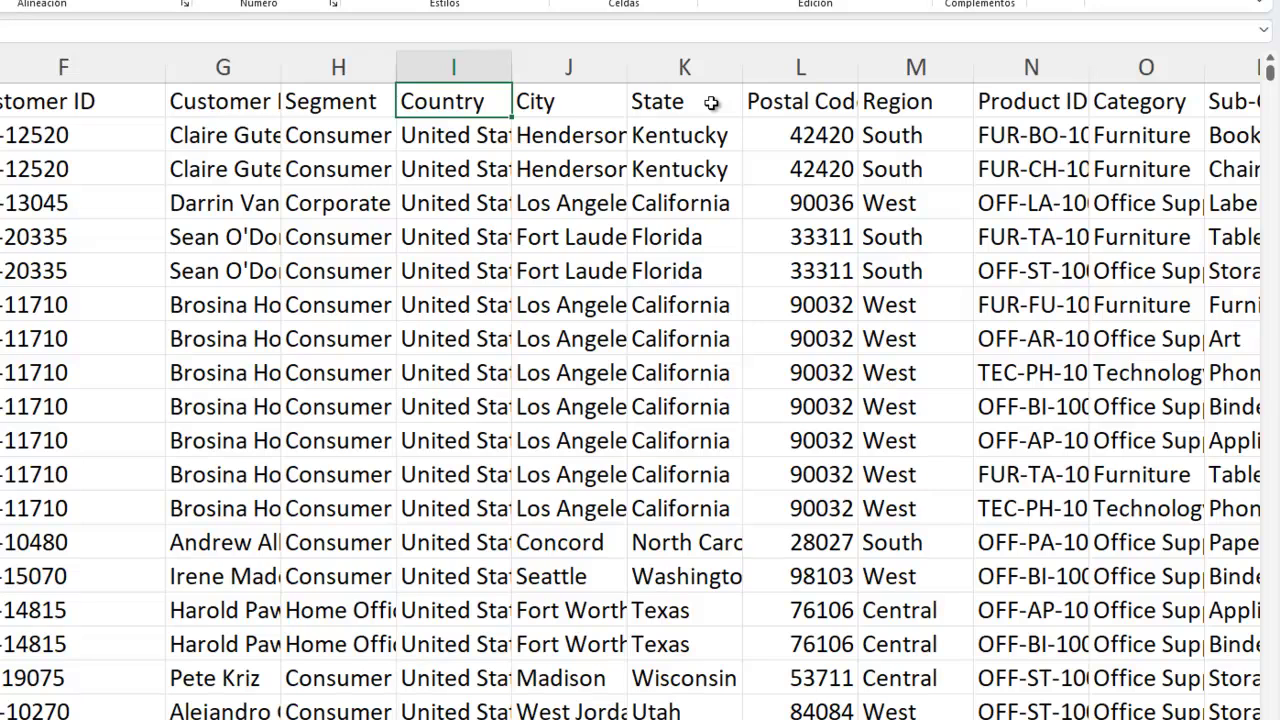
key(Right)
key(Right)
key(Right)
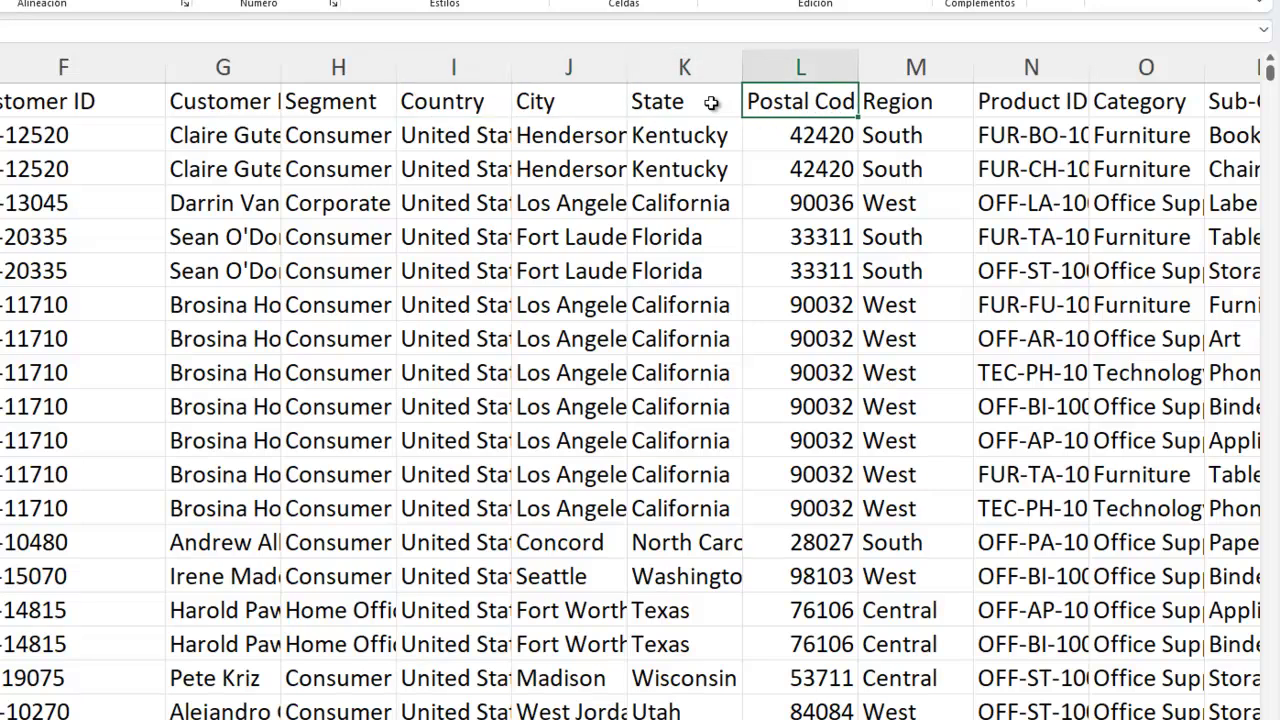
key(Right)
key(Right)
key(Left)
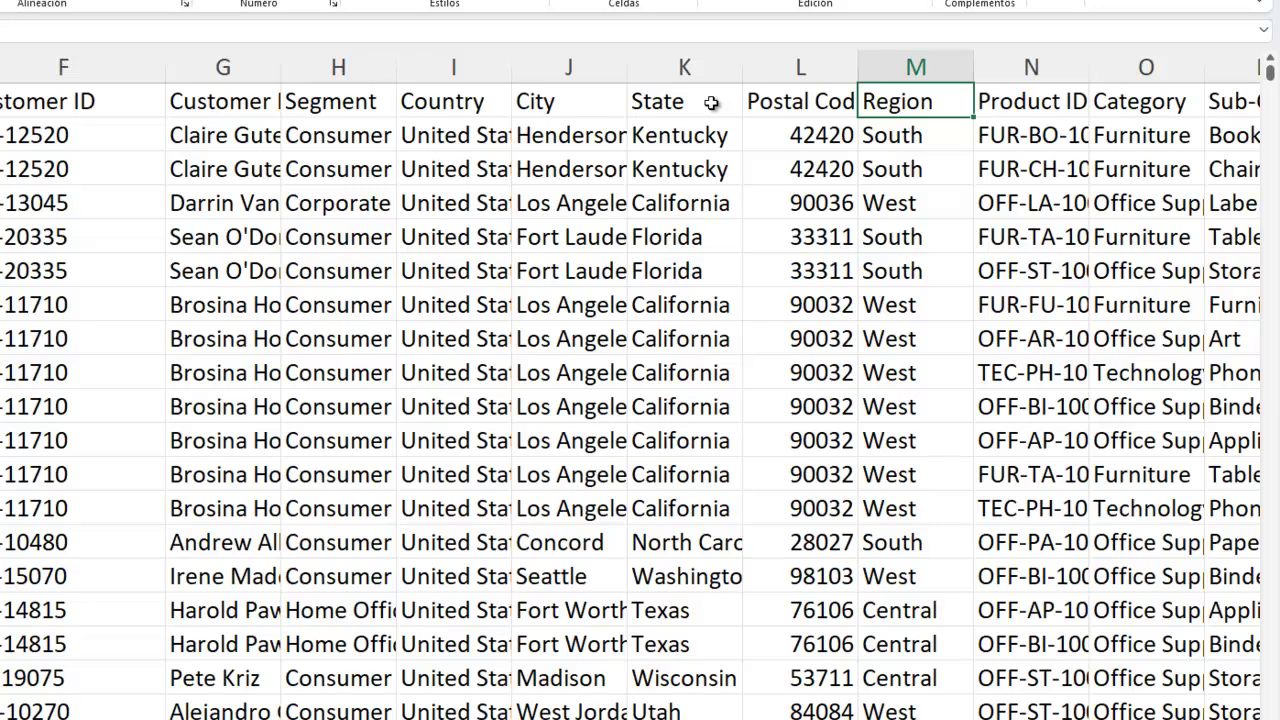
key(Right)
key(Right)
key(Right)
key(Left)
key(Left)
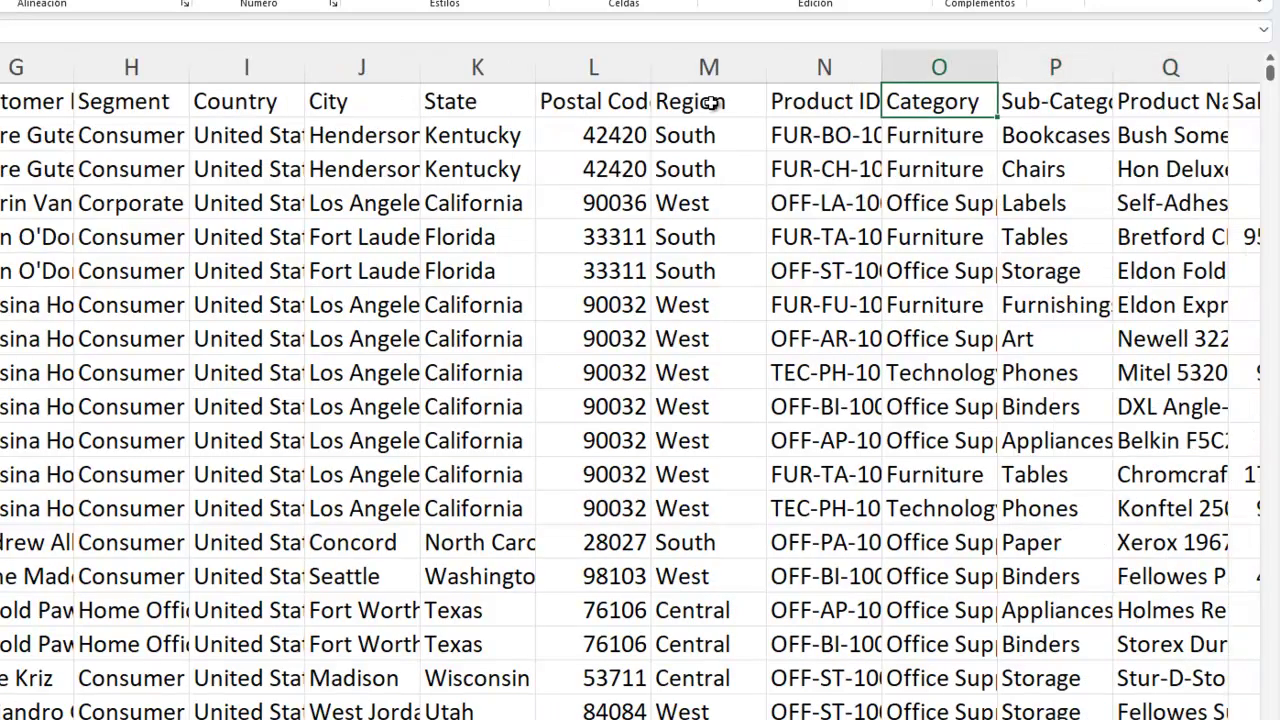
key(Left)
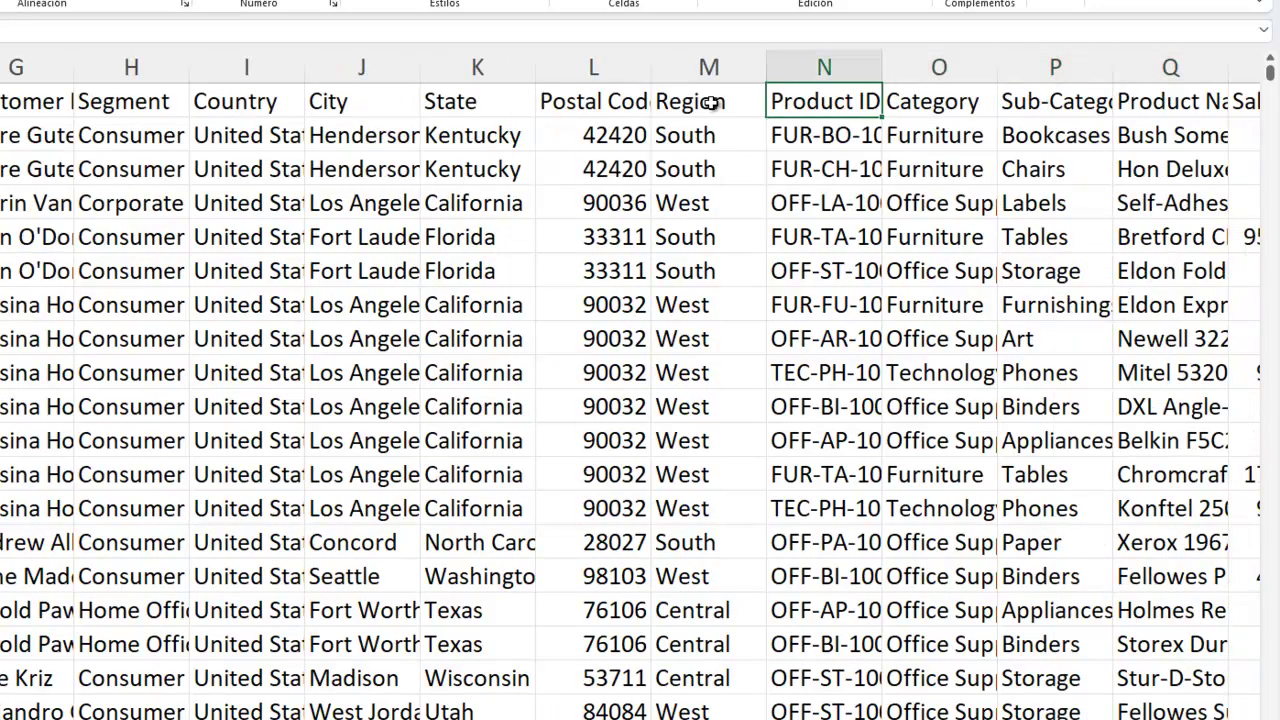
Continue through Category, Sub-Category, Sales, Quantity and Profit, then drop to the first Sales value
key(Right)
key(Right)
key(Right)
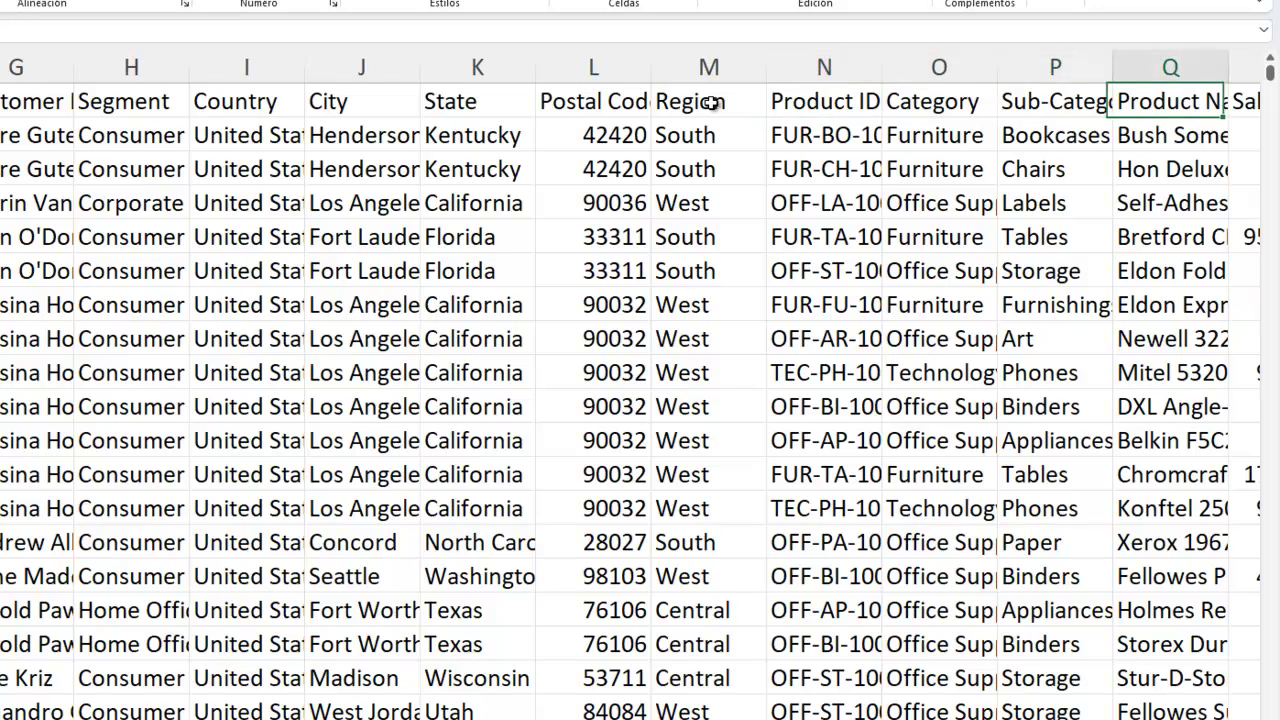
key(Right)
key(Left)
key(Left)
key(Left)
key(Right)
key(Right)
key(Right)
key(Right)
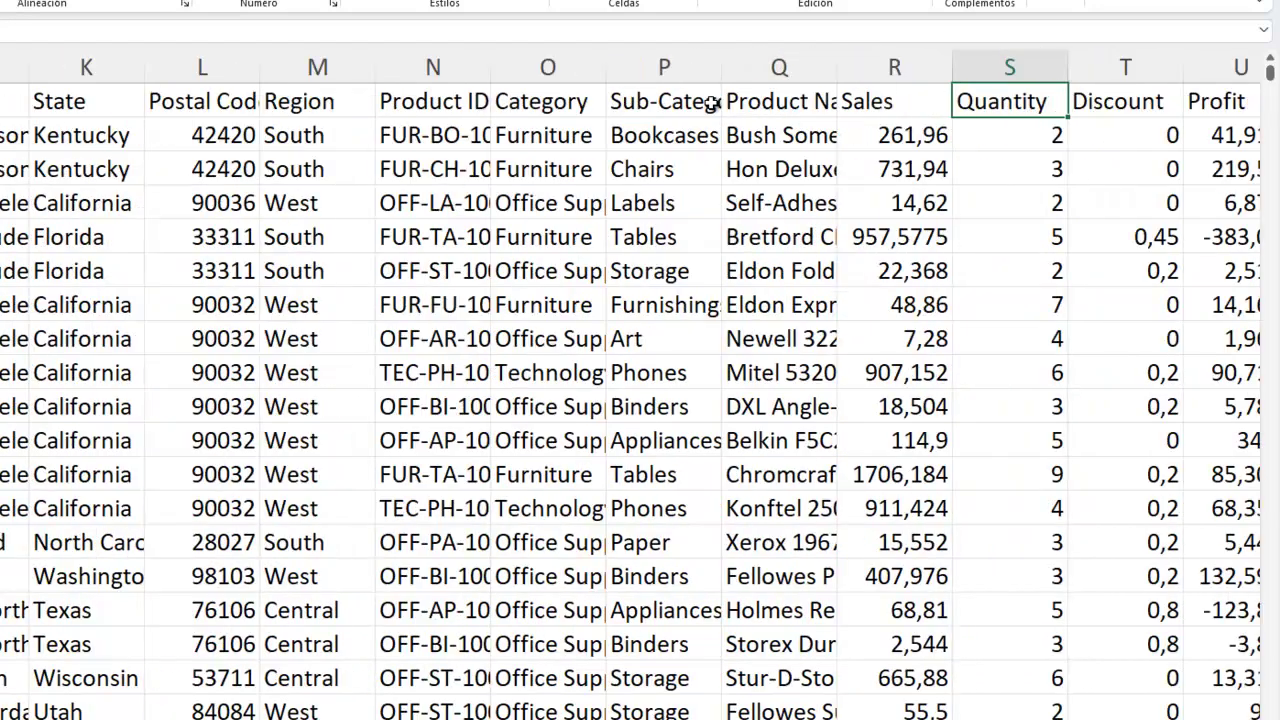
key(Right)
key(Left)
key(Left)
key(Left)
key(Left)
key(Left)
key(Right)
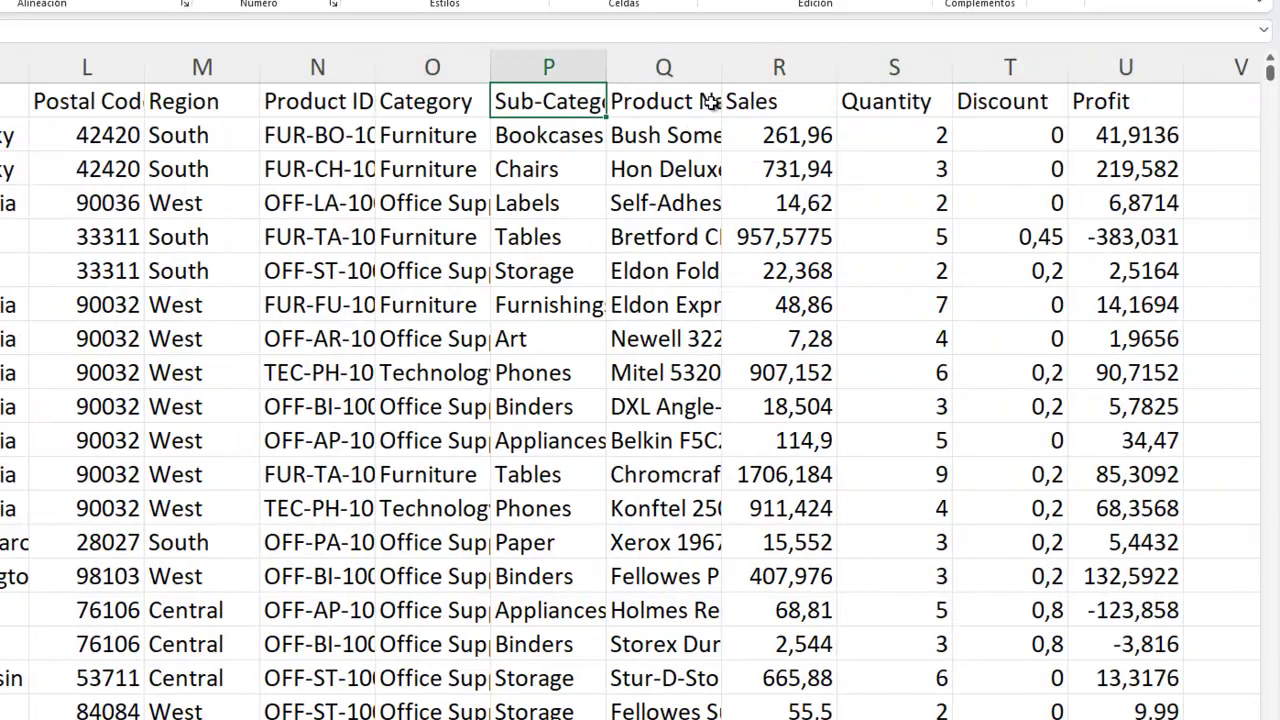
key(Right)
key(Right)
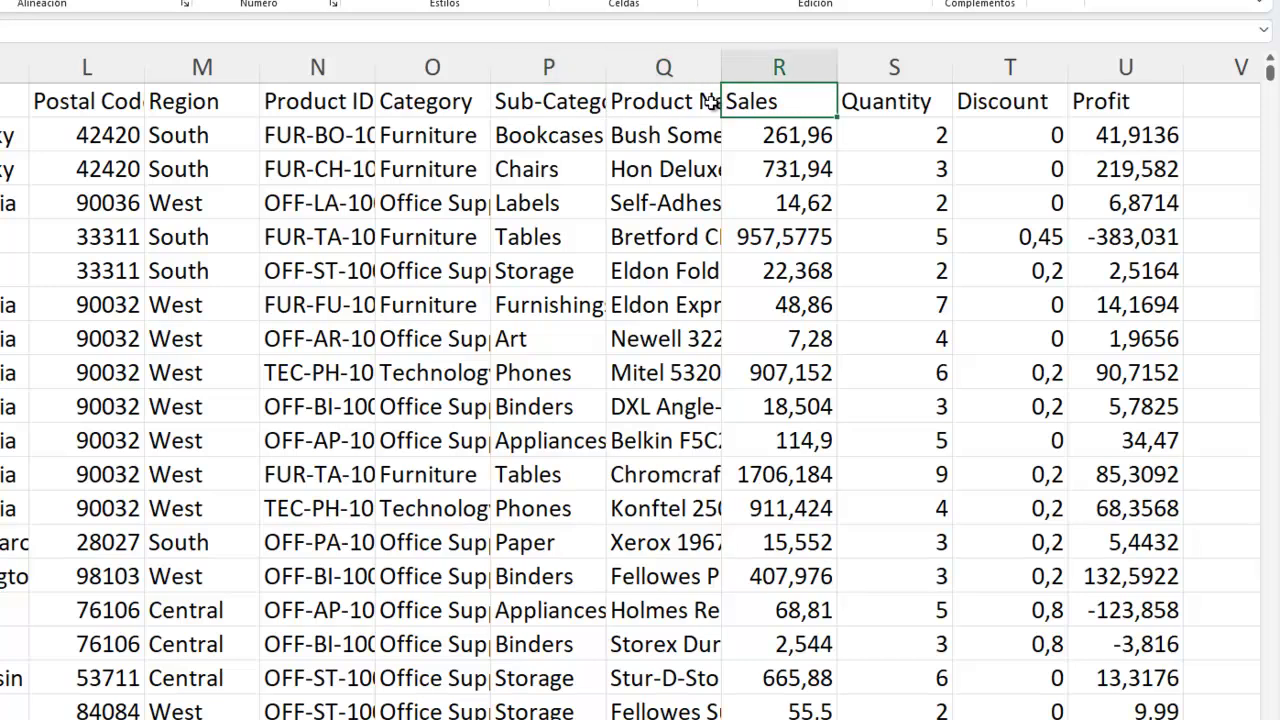
key(Right)
key(Right)
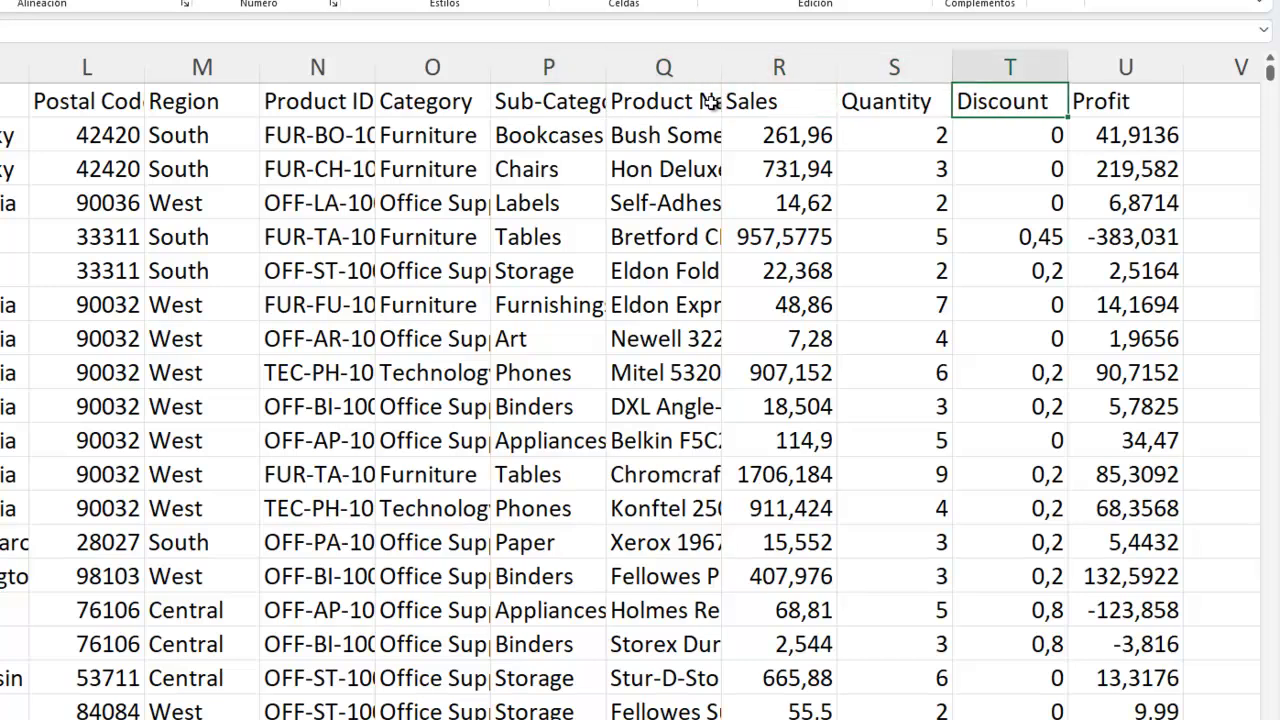
key(Right)
key(Right)
key(Right)
key(Right)
key(Left)
key(Left)
key(Left)
key(Left)
key(Left)
key(Left)
key(Down)
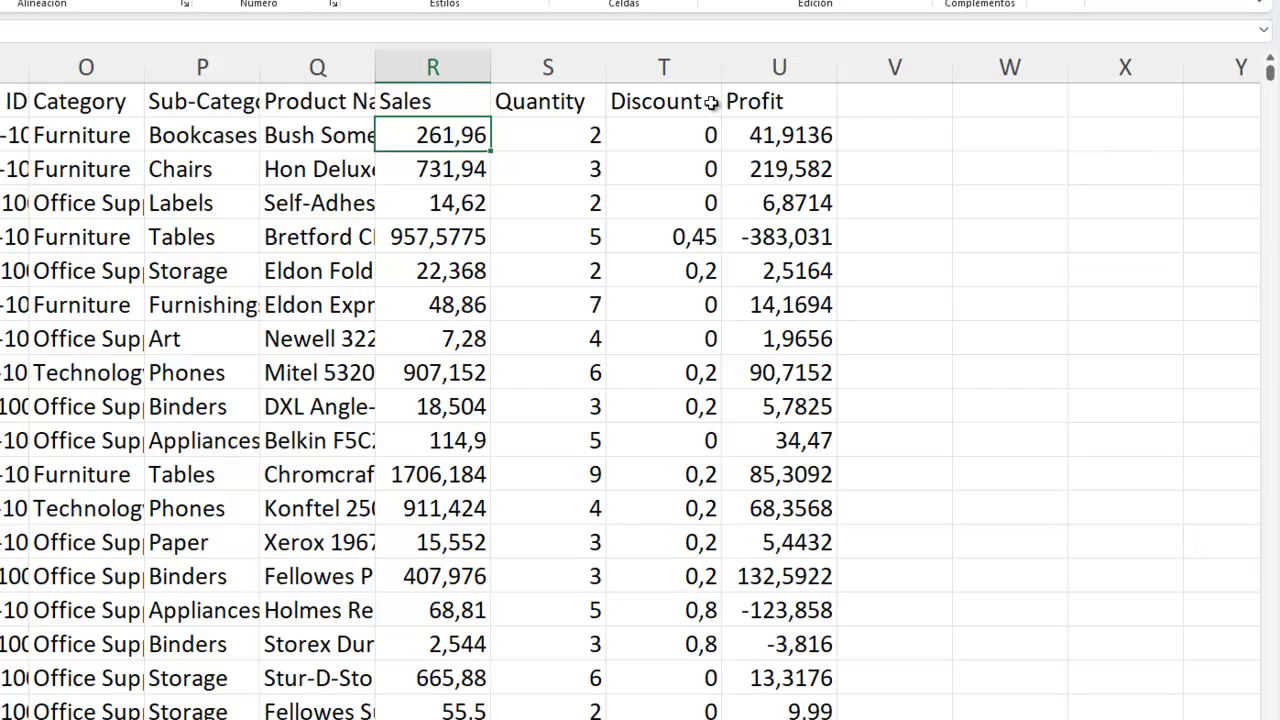
key(Up)
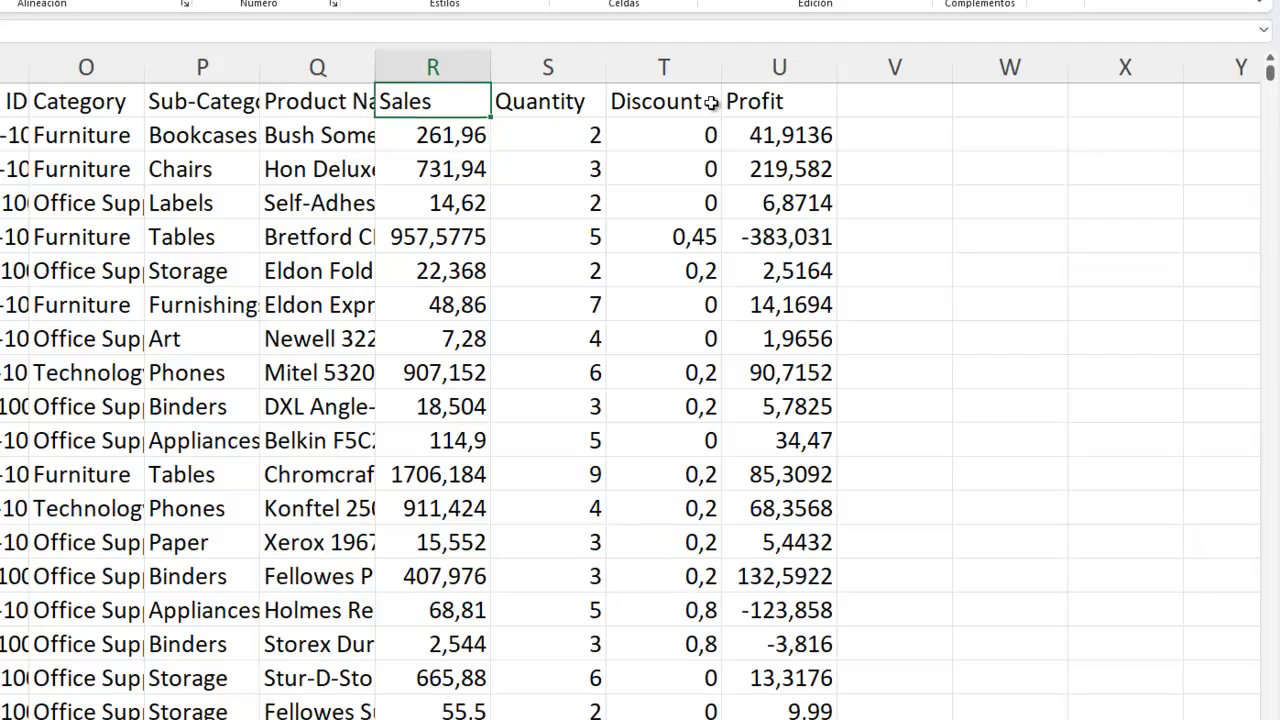
key(Right)
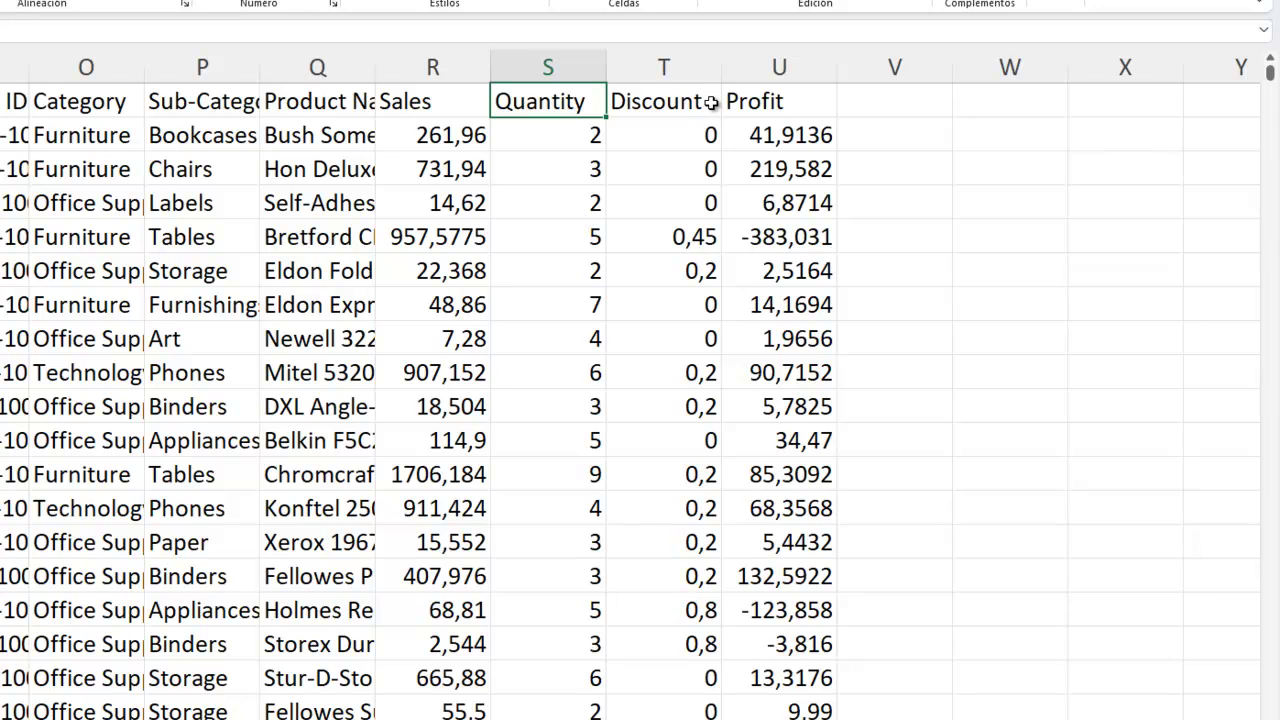
key(Right)
key(Right)
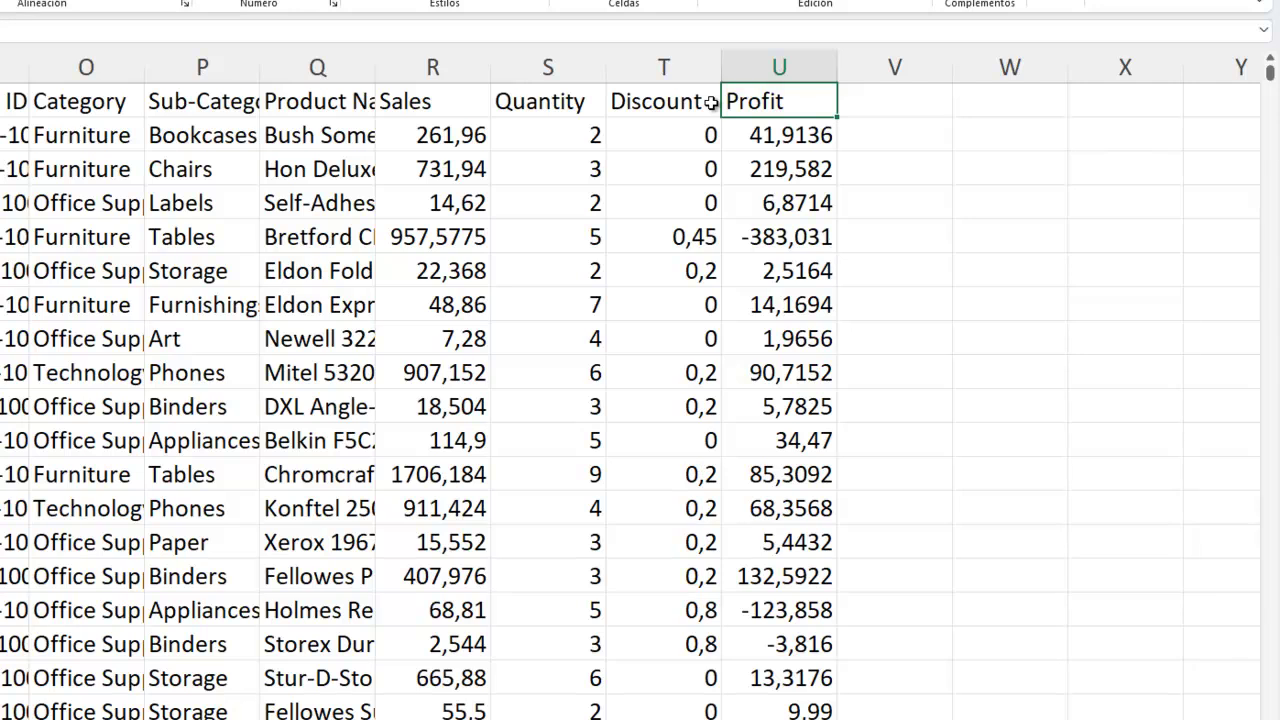
click(711, 103)
key(Down)
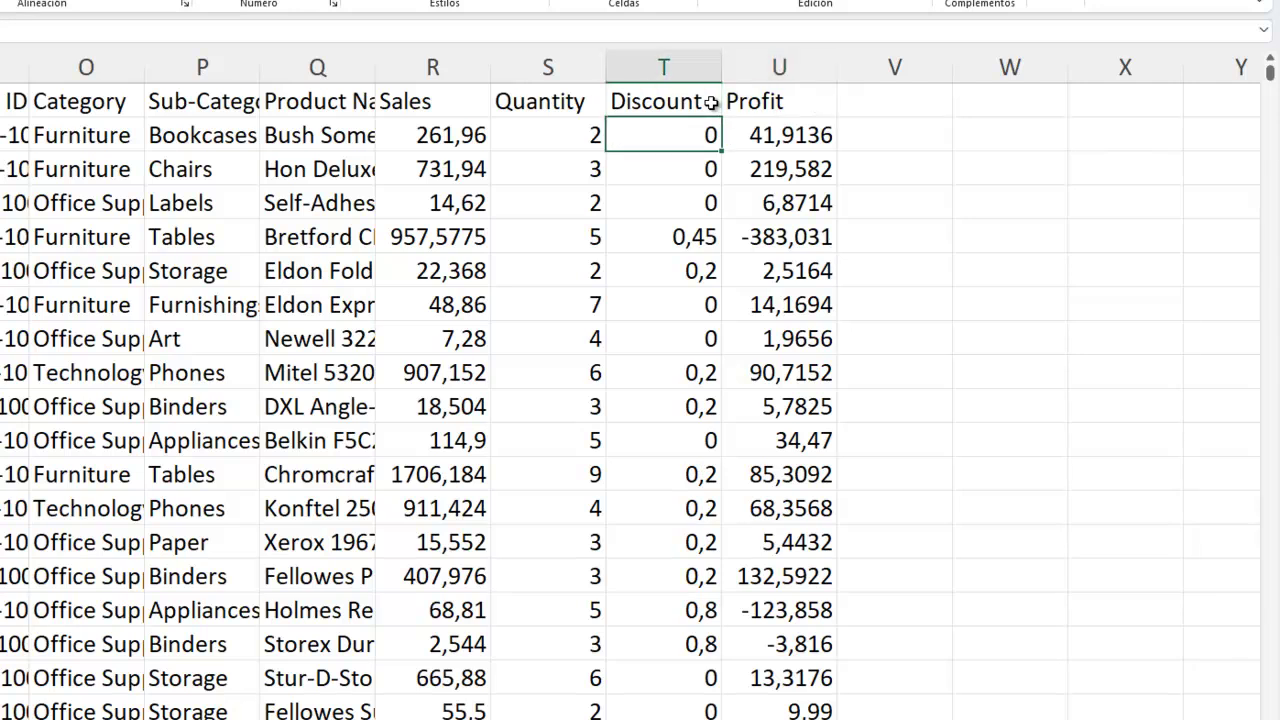
key(Left)
key(Left)
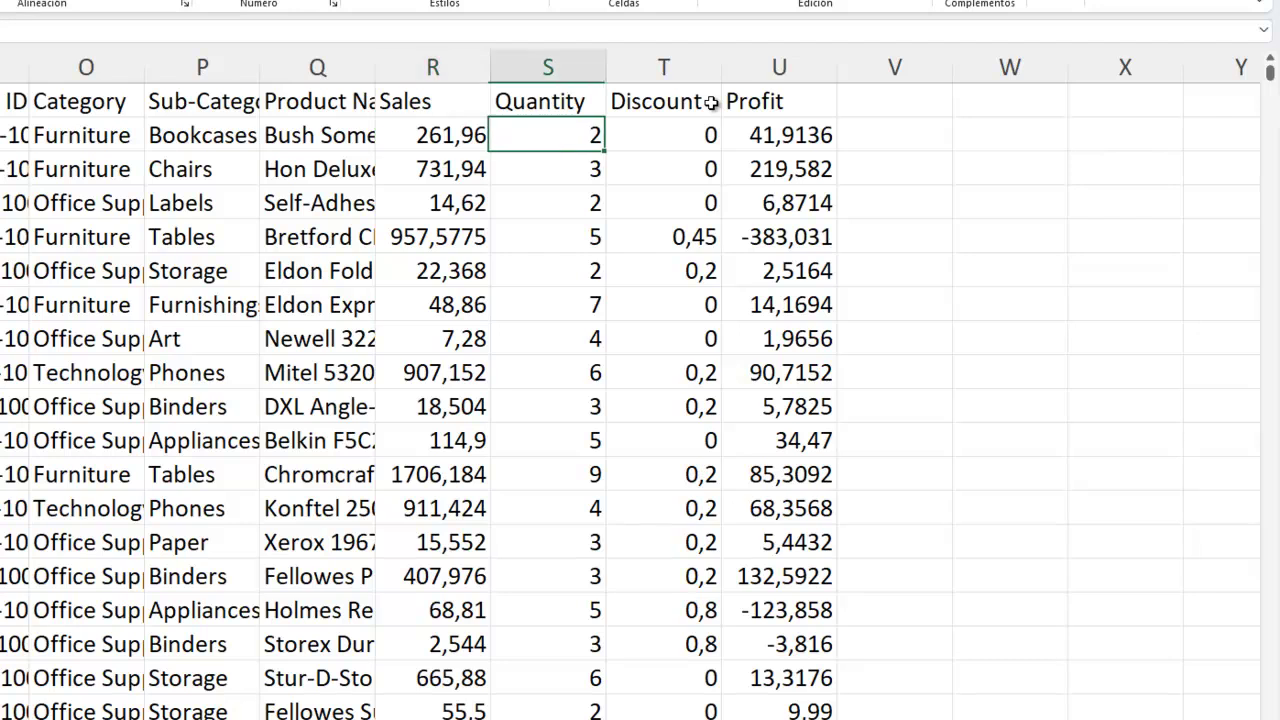
key(Right)
key(Right)
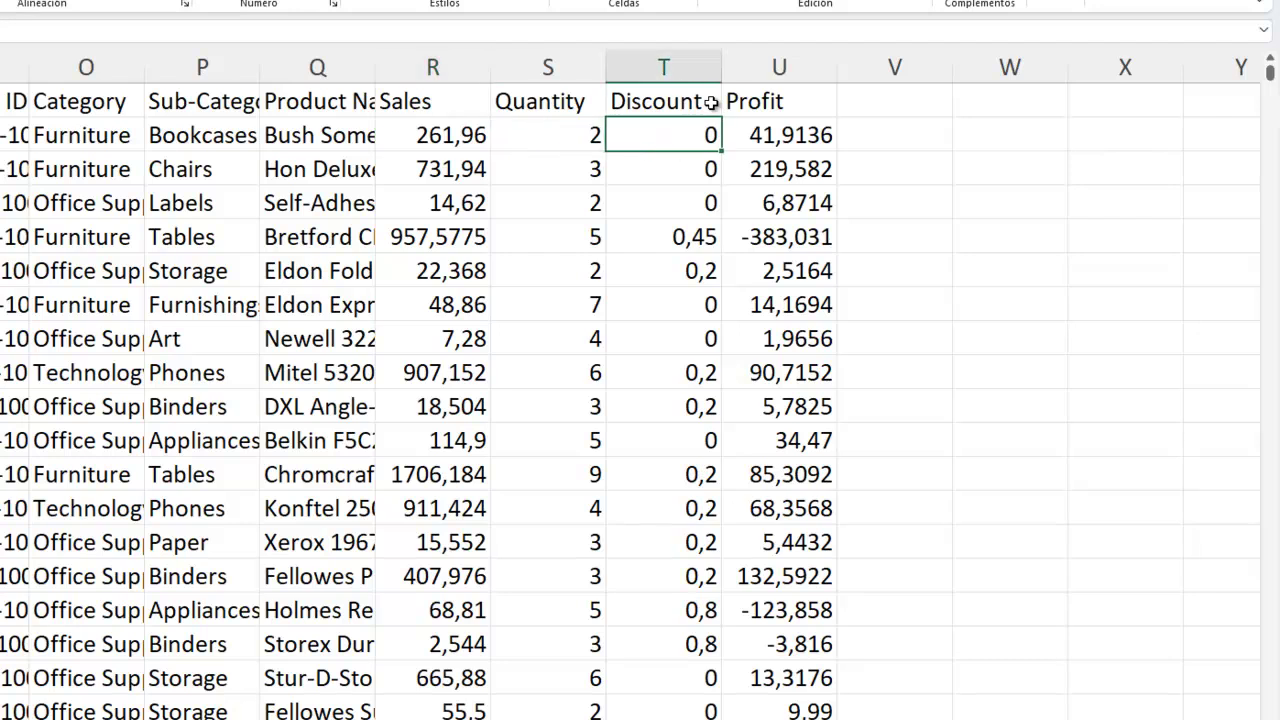
key(Left)
key(Left)
key(Left)
key(Left)
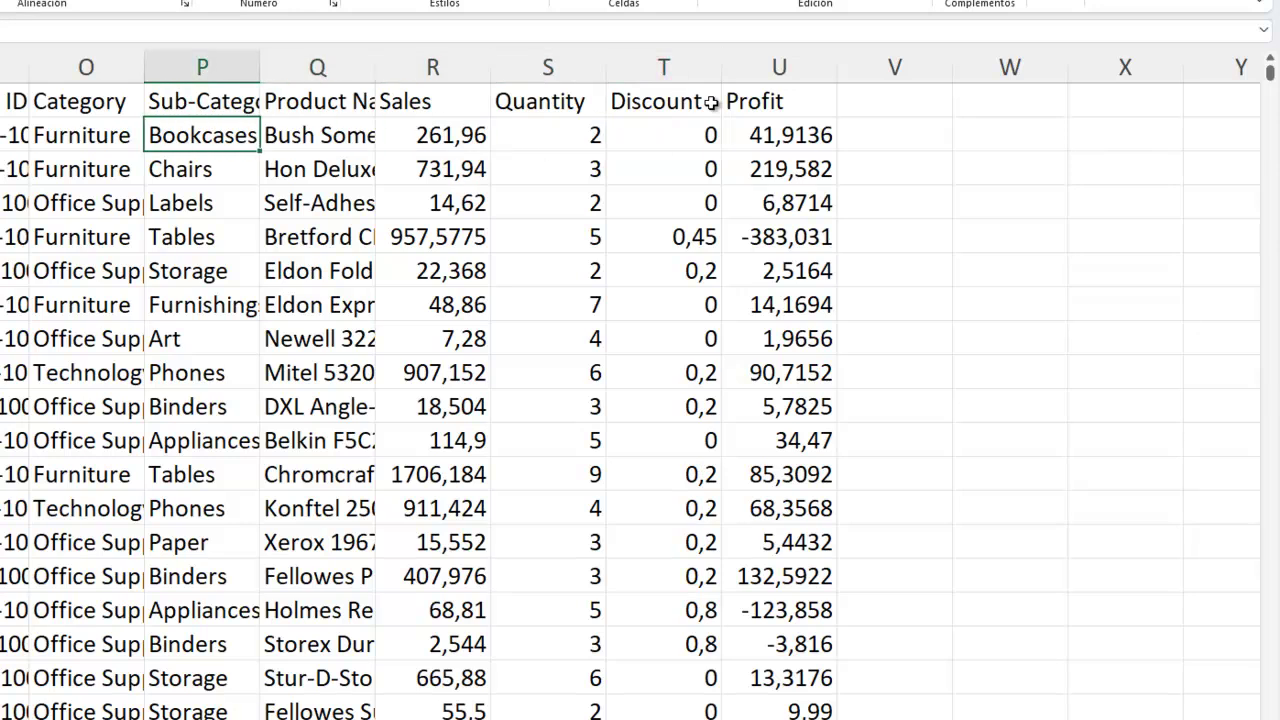
key(Right)
key(Right)
key(Right)
key(Right)
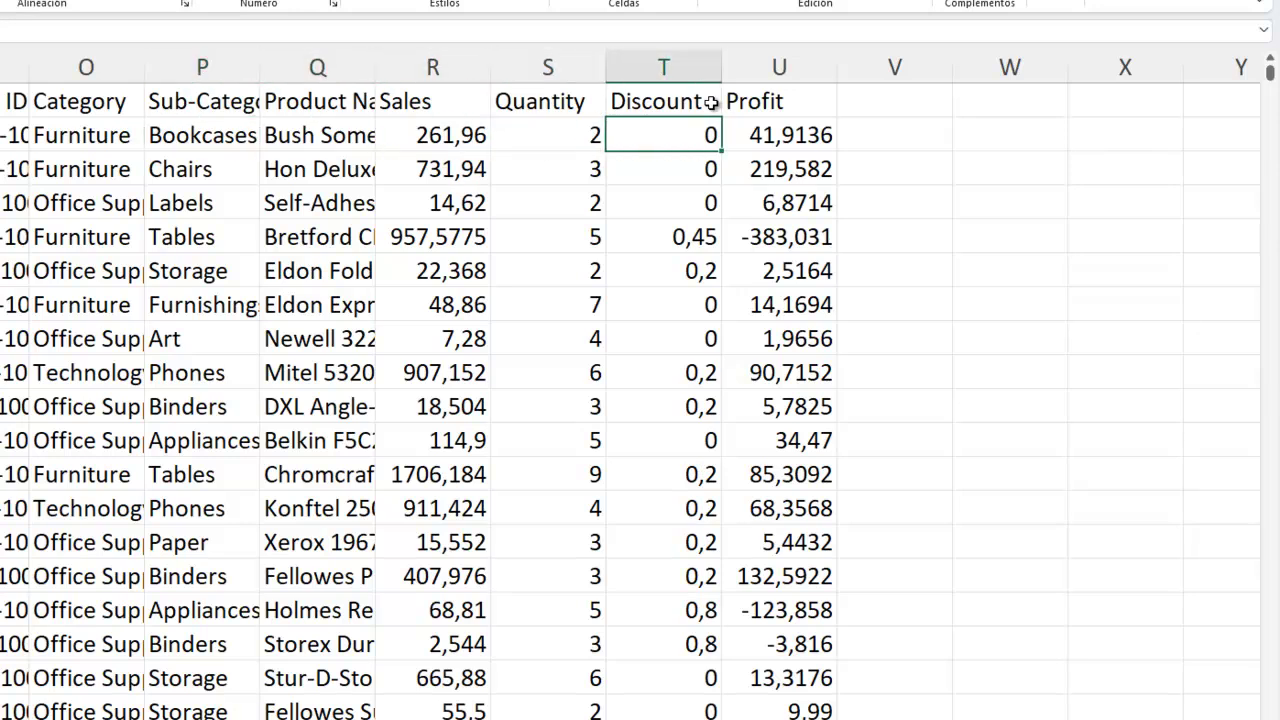
key(Right)
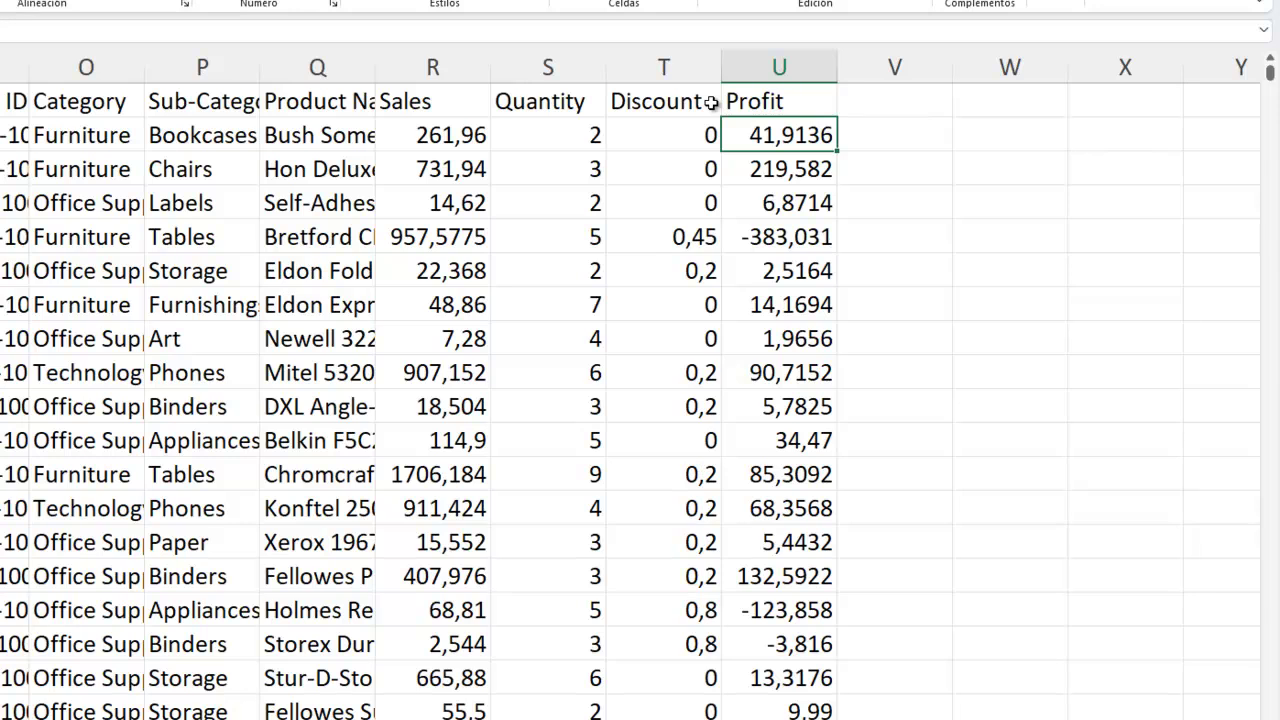
key(Left)
key(Left)
key(Left)
key(Left)
key(Left)
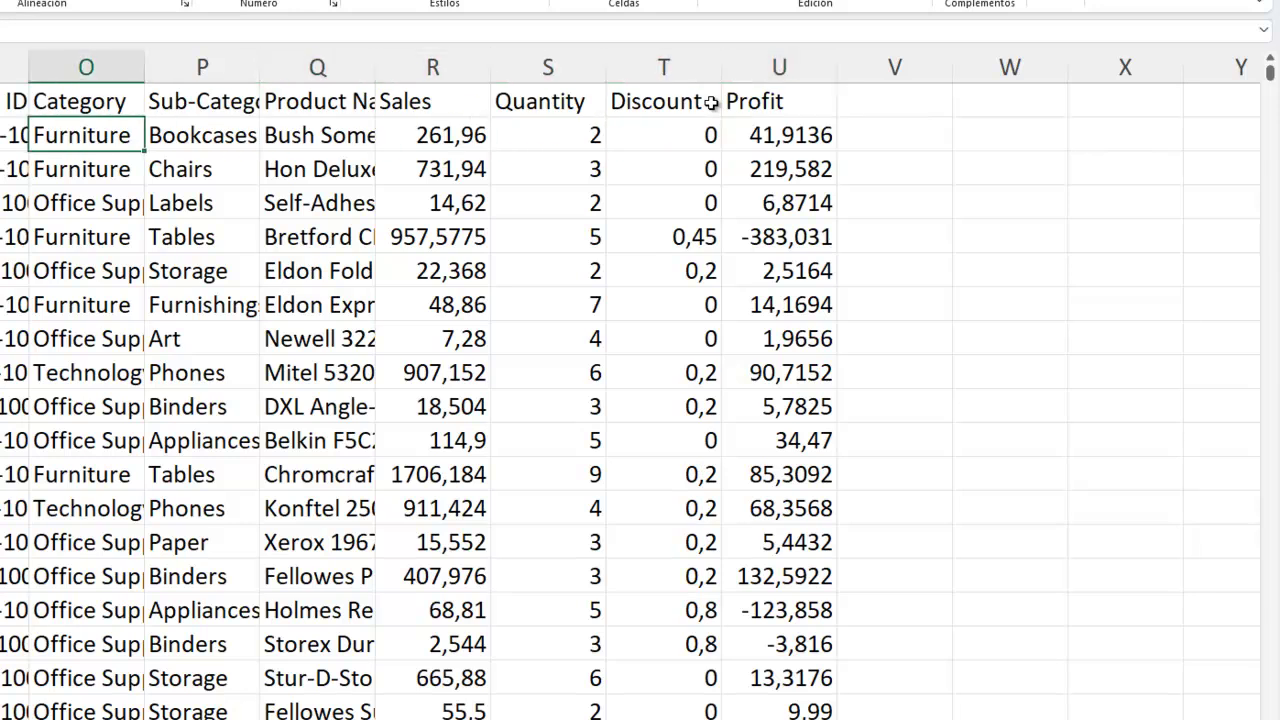
key(Right)
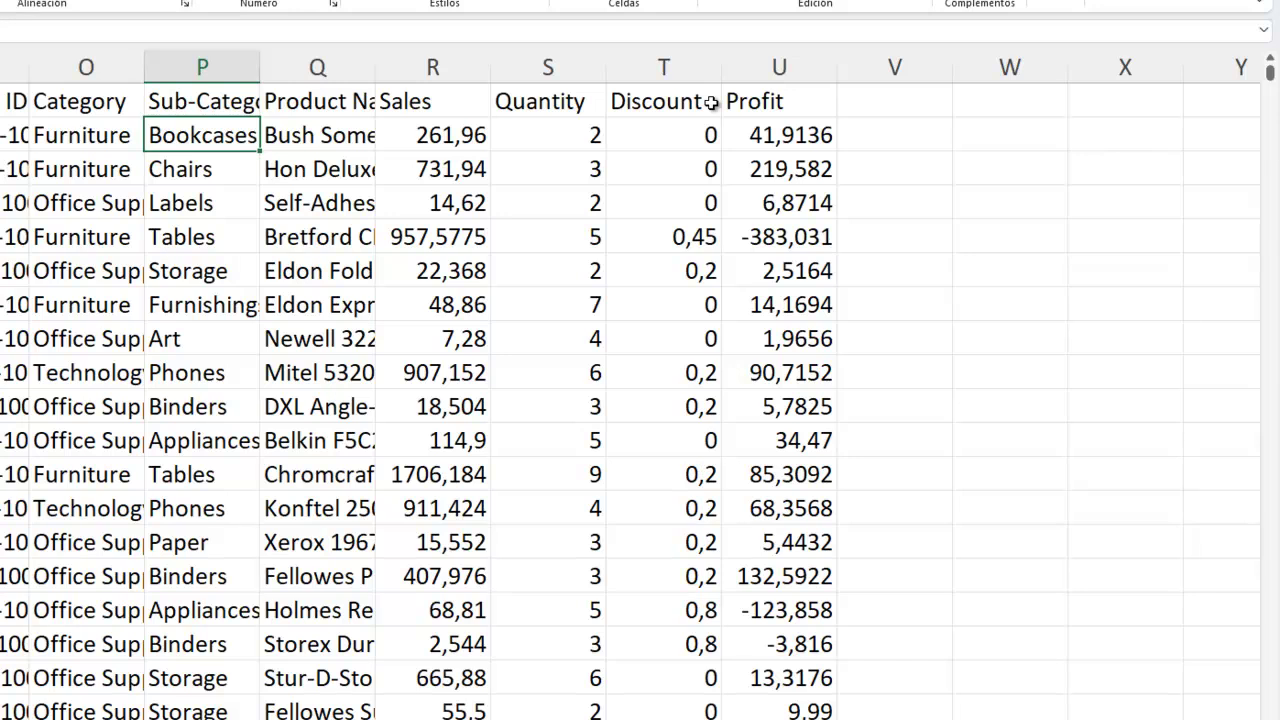
key(Up)
key(Right)
key(Right)
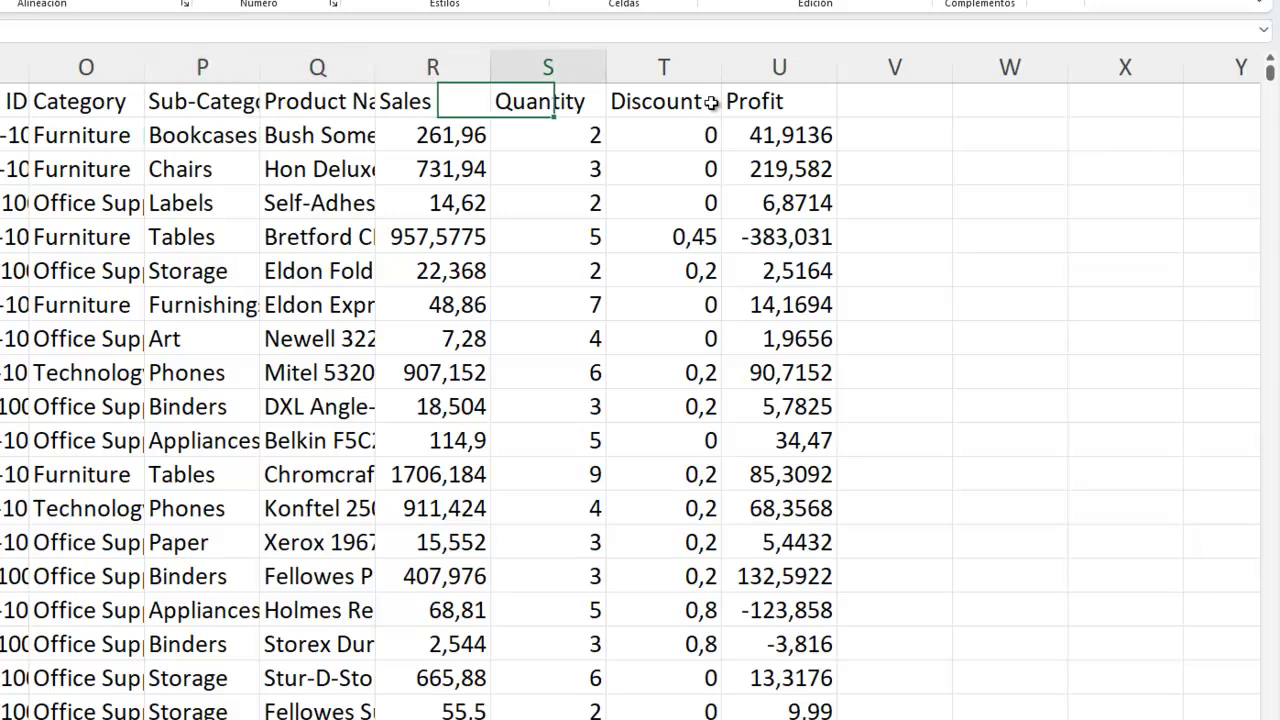
key(Right)
key(Right)
key(Right)
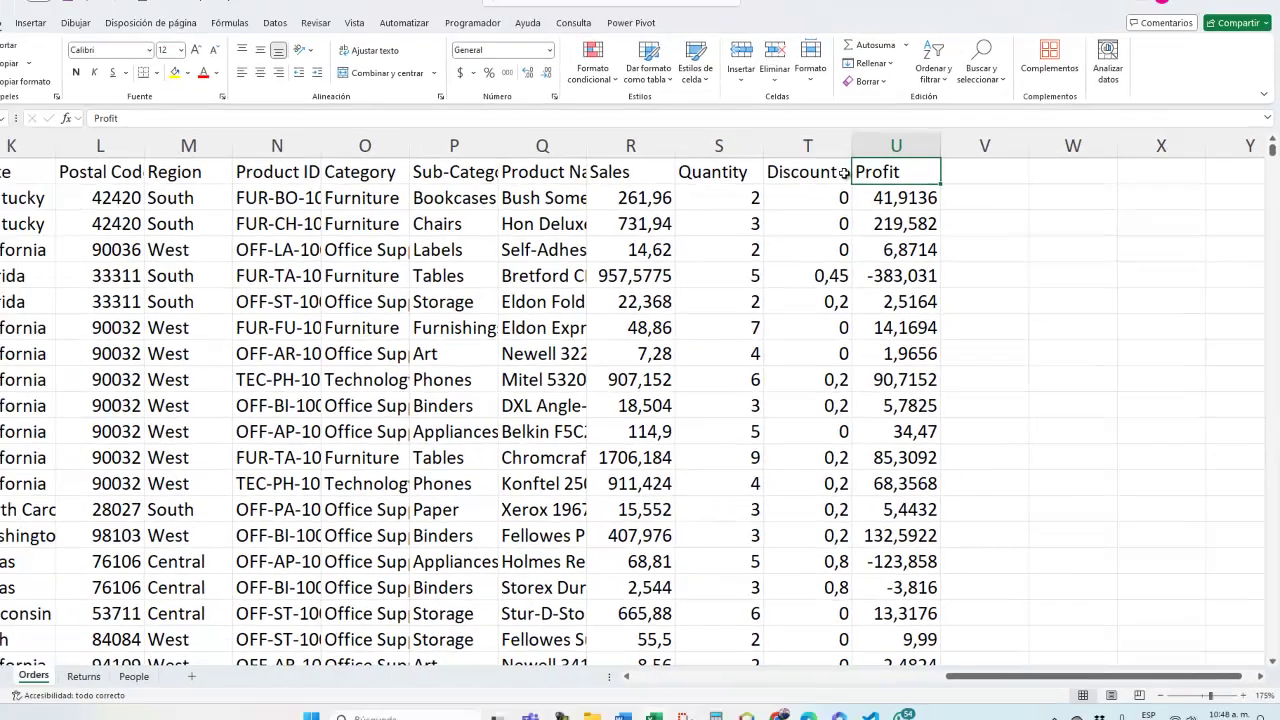
key(ctrl+Home)
key(Right)
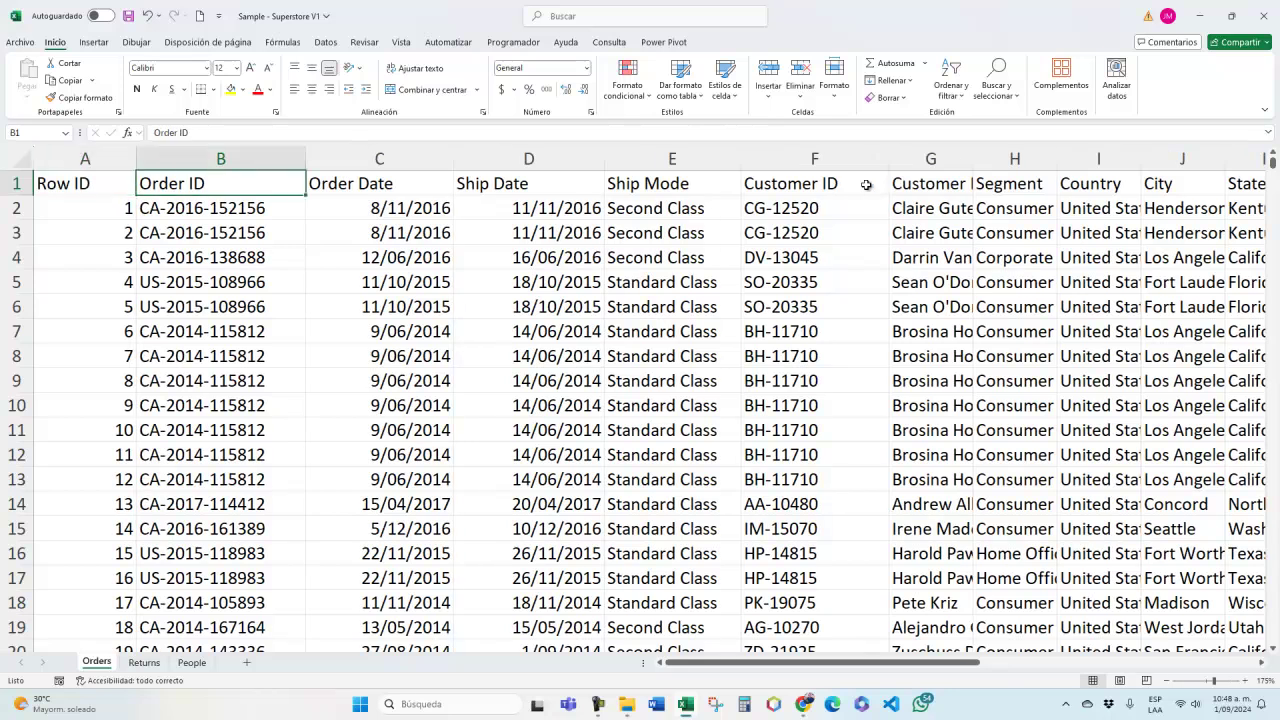
key(Down)
key(Right)
key(Right)
key(Right)
key(Up)
key(Right)
key(Right)
key(Right)
key(Right)
key(Right)
key(Left)
key(Left)
key(Right)
key(Right)
key(Right)
key(Right)
key(Right)
key(Right)
key(Right)
key(Right)
key(Right)
key(Right)
key(Right)
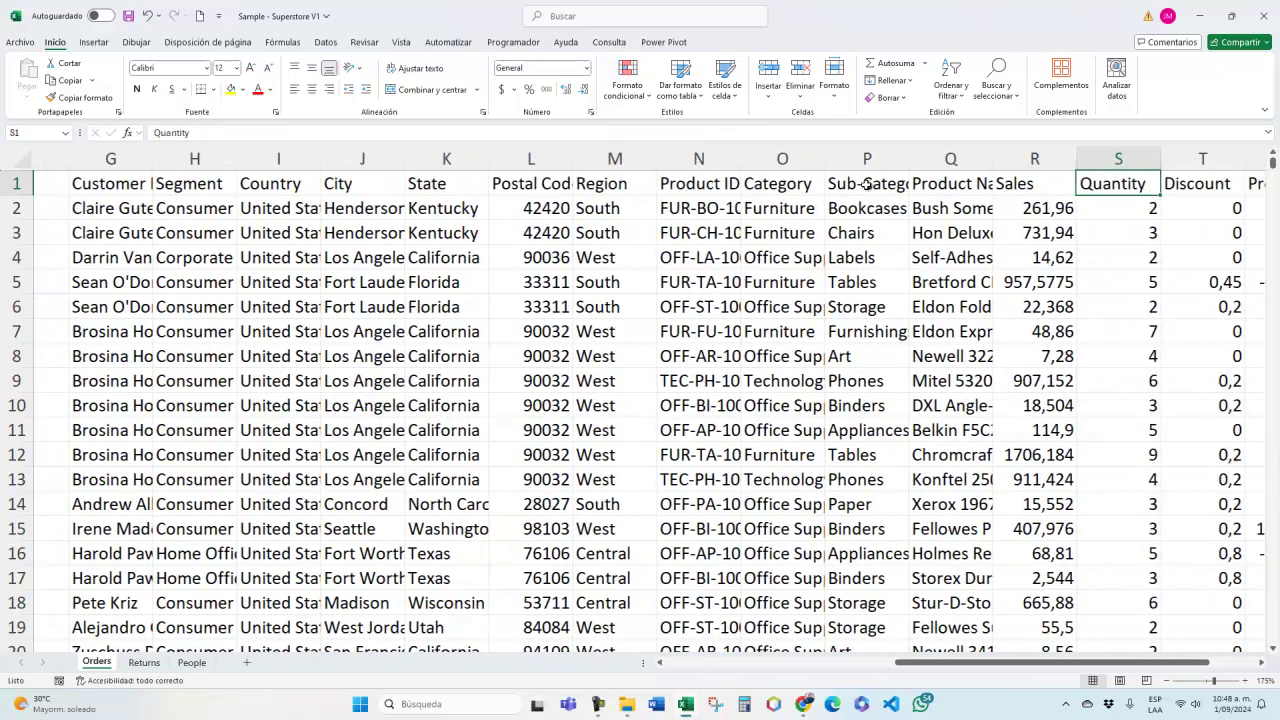
key(Right)
key(Right)
key(Right)
key(Left)
key(Left)
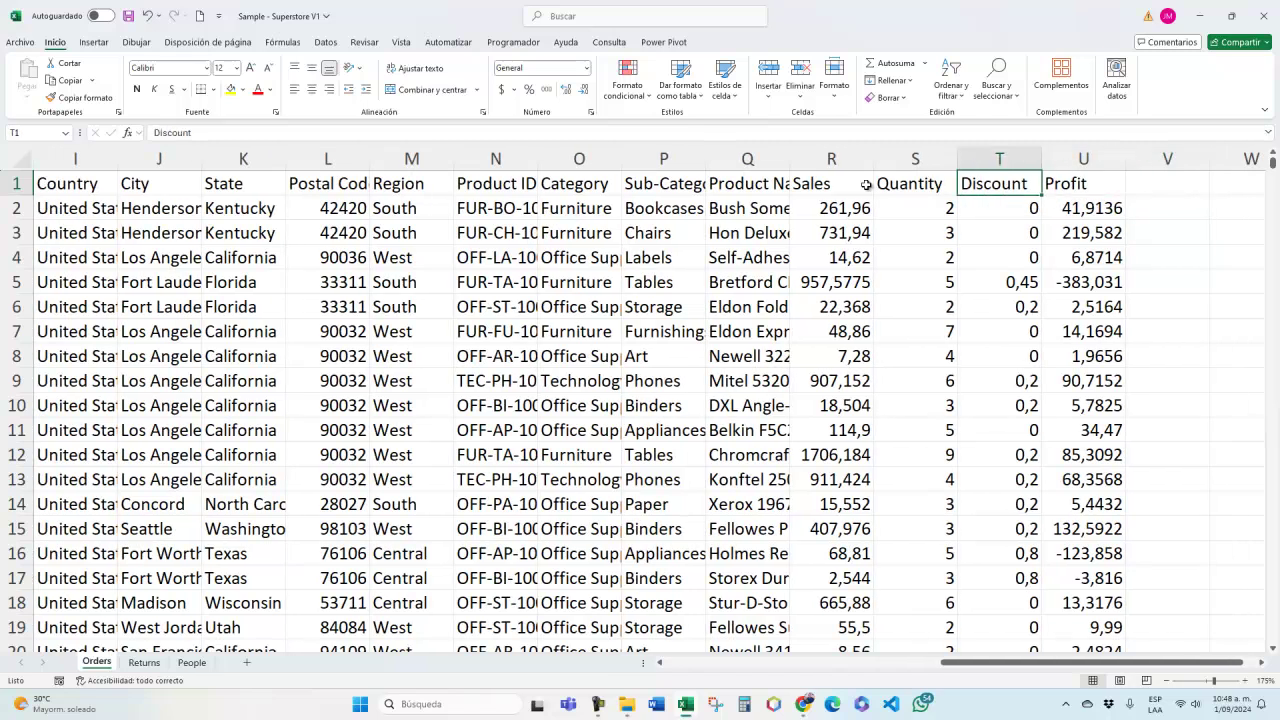